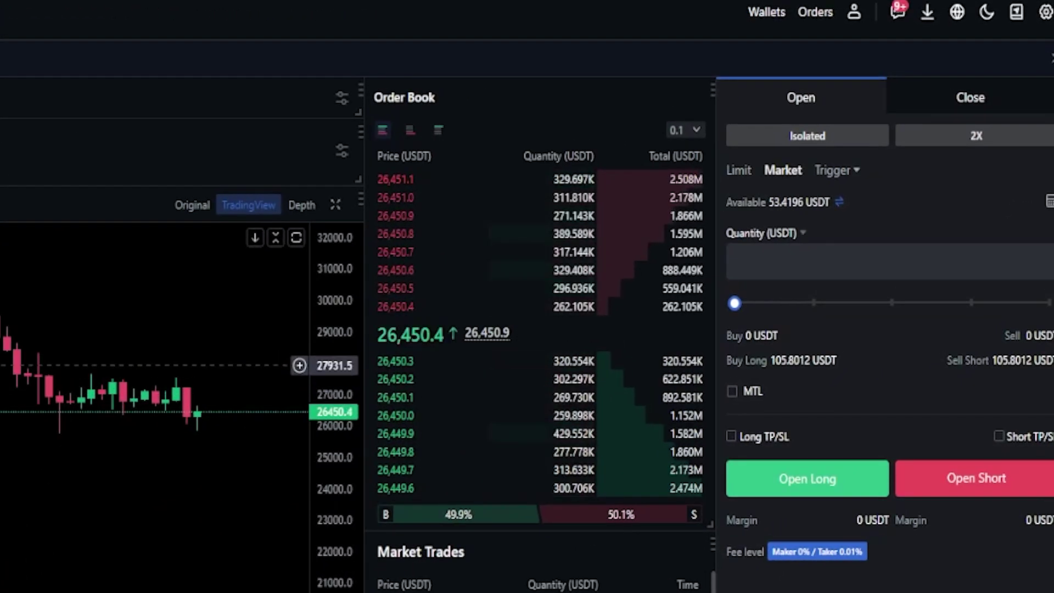
Step: Open a 2x market long on BTC USDT perpetual using 50% of the available balance
{"action": "left_click_drag", "start_coordinate": [734, 305], "coordinate": [892, 304]}
{"action": "left_click", "coordinate": [821, 479]}
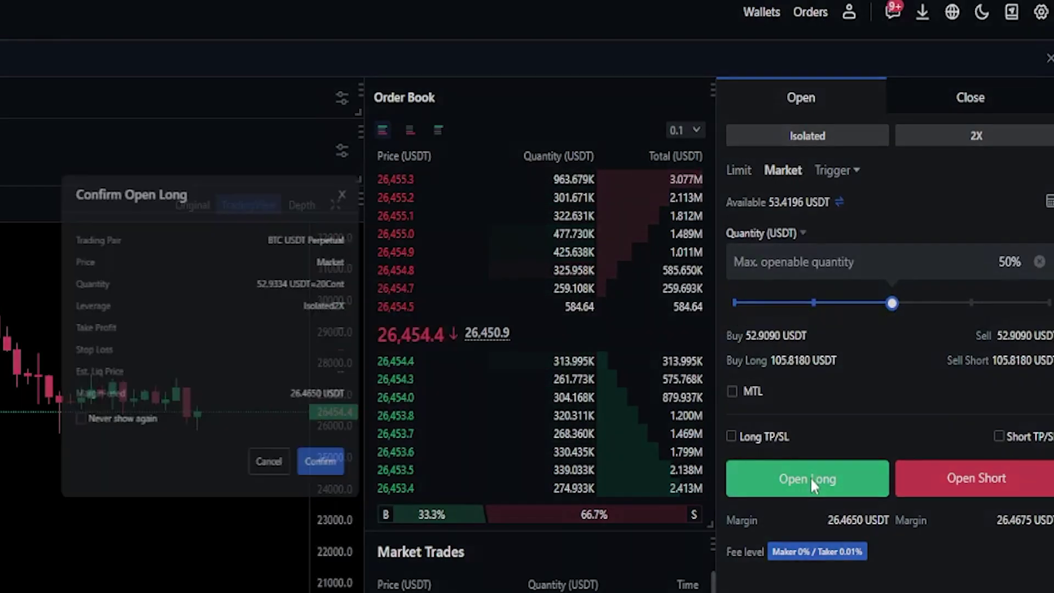
{"action": "left_click", "coordinate": [157, 457]}
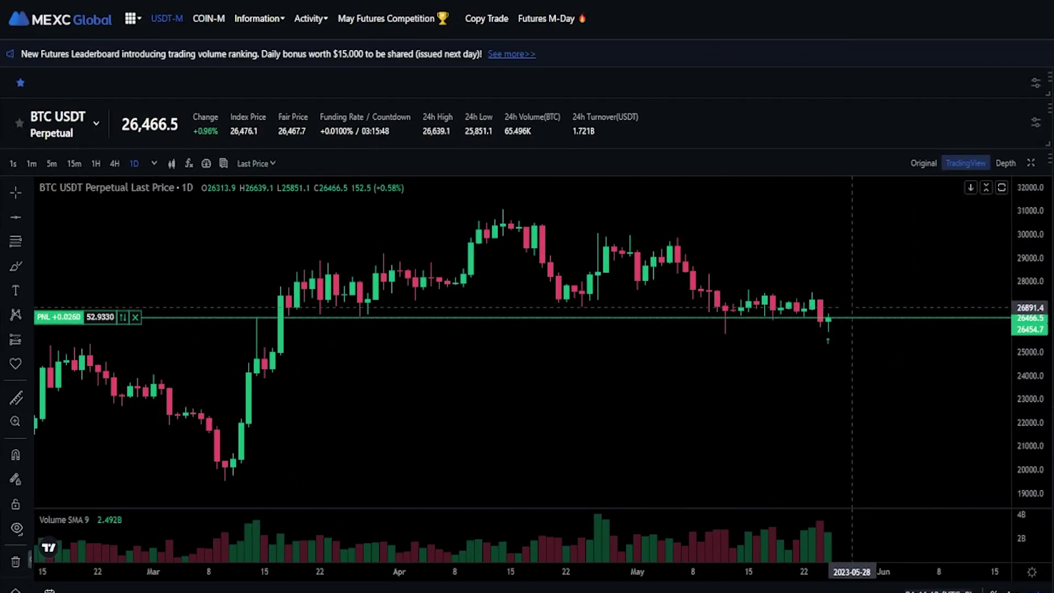
Step: Circle the latest candles on the chart and mark the 25649 price level with a line
{"action": "mouse_move", "coordinate": [852, 307]}
{"action": "left_mouse_down"}
{"action": "mouse_move", "coordinate": [832, 303]}
{"action": "mouse_move", "coordinate": [813, 332]}
{"action": "mouse_move", "coordinate": [852, 304]}
{"action": "left_mouse_up"}
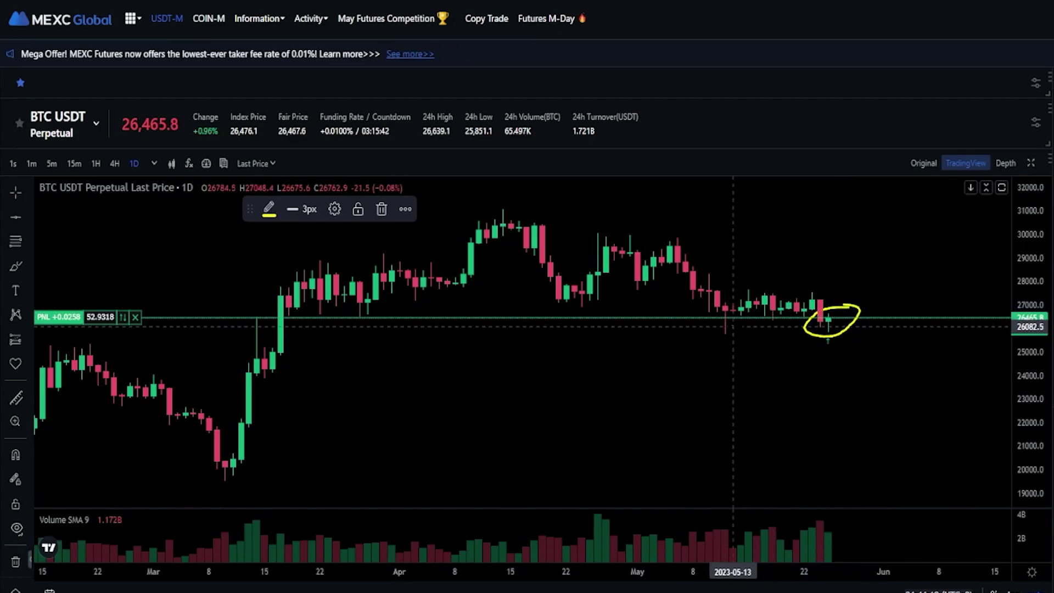
{"action": "left_click_drag", "start_coordinate": [717, 339], "coordinate": [733, 326]}
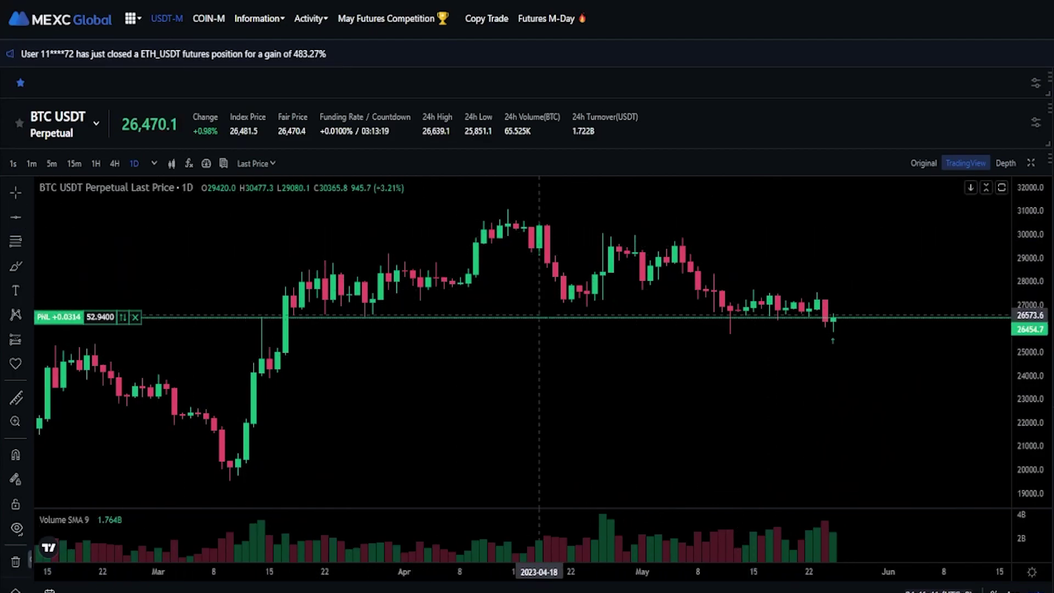
{"action": "left_click", "coordinate": [745, 336]}
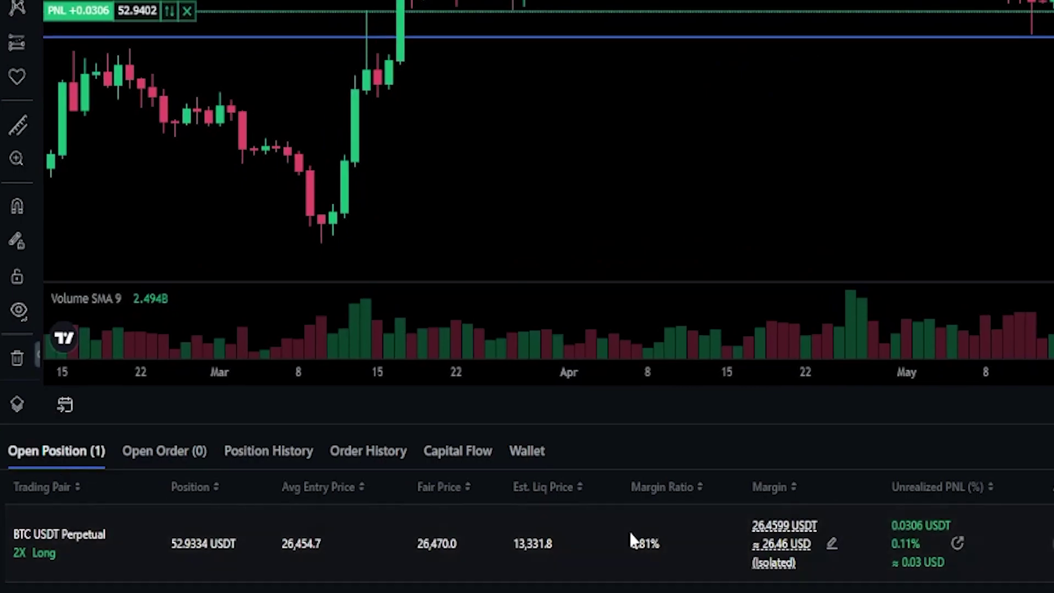
Step: Open the TP/SL settings from the BTC USDT Perpetual row of the Open Position table
{"action": "left_click_drag", "start_coordinate": [981, 497], "coordinate": [1005, 488]}
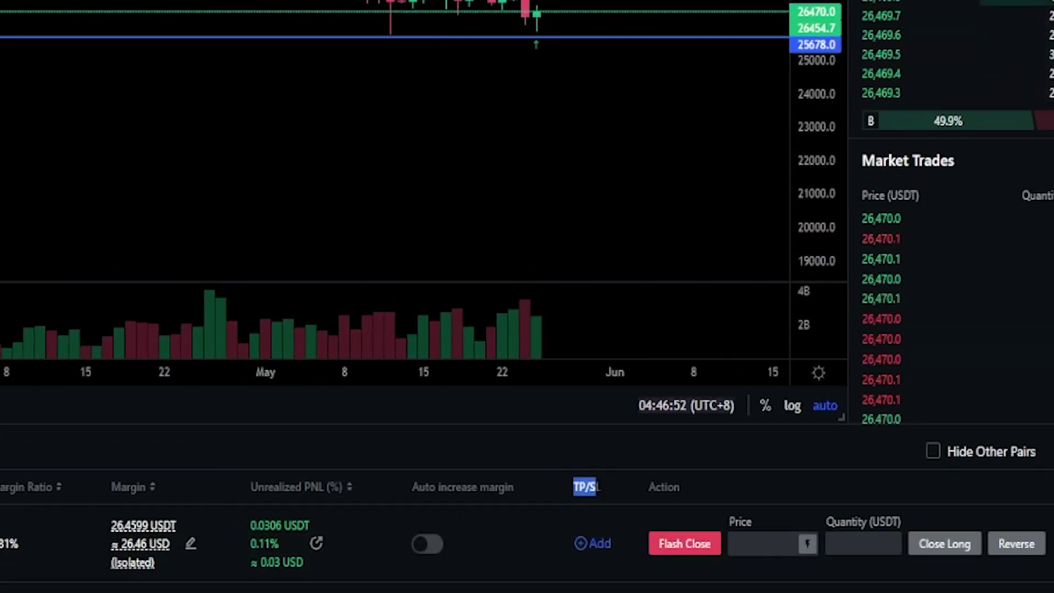
{"action": "left_click", "coordinate": [601, 546]}
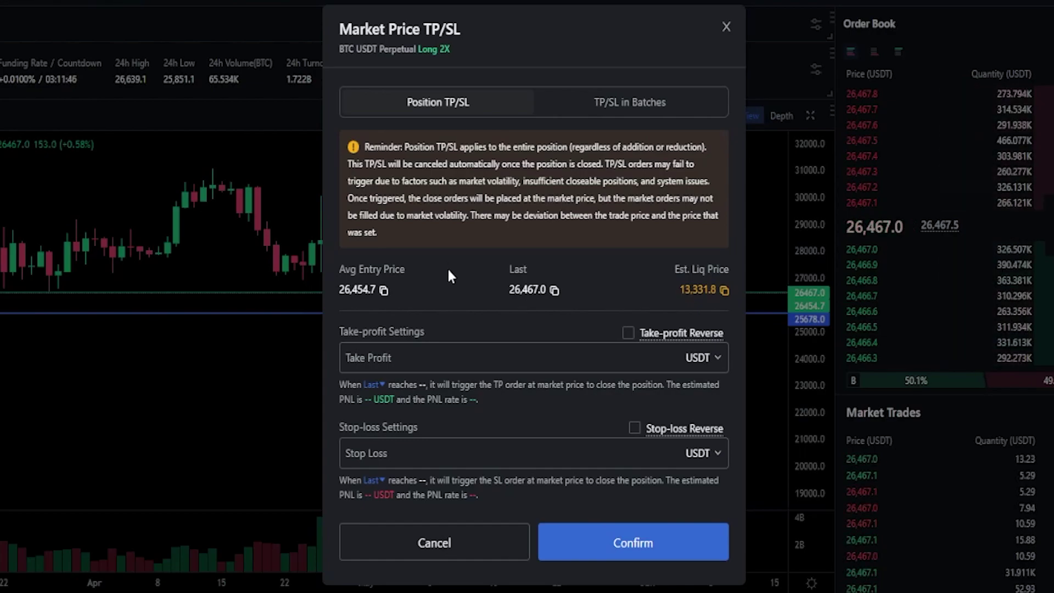
Step: Enter take profit 30000 and stop loss 25678, reviewing estimated profit and loss, and confirm
{"action": "left_click", "coordinate": [406, 358]}
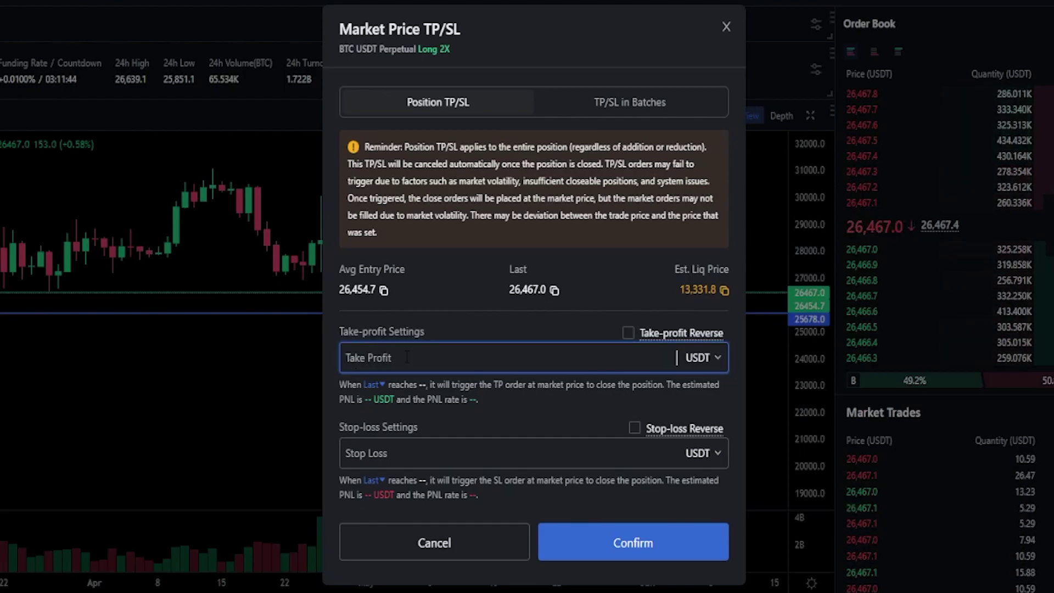
{"action": "type", "text": "30000"}
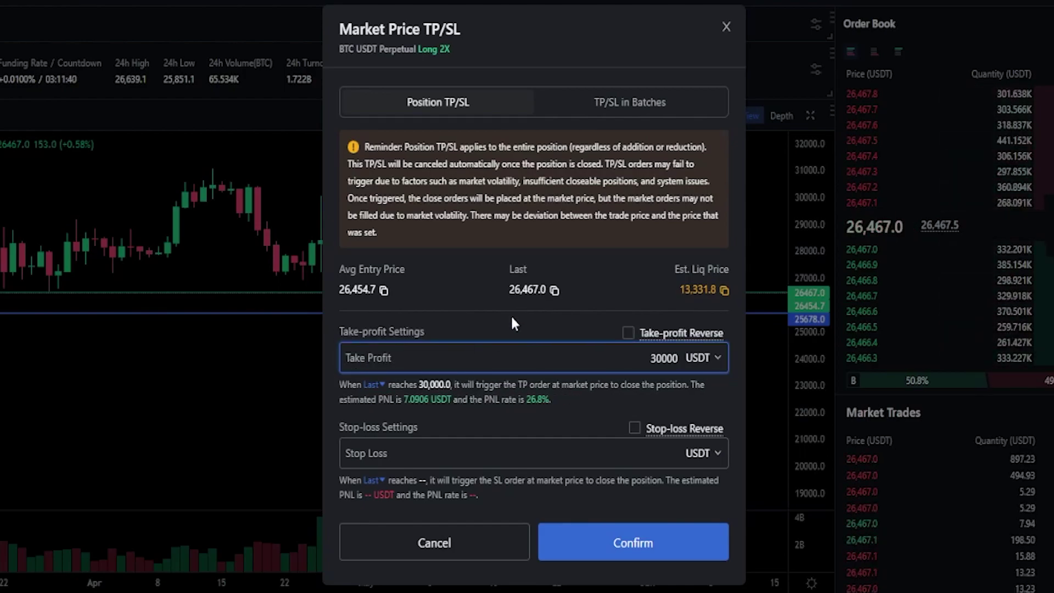
{"action": "left_click_drag", "start_coordinate": [341, 399], "coordinate": [497, 400]}
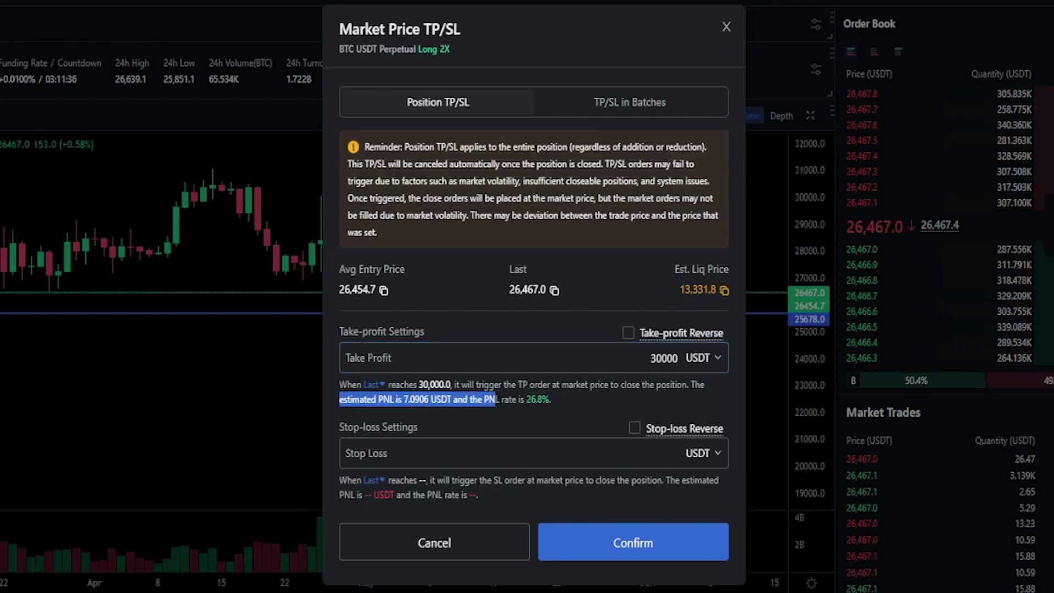
{"action": "left_click", "coordinate": [352, 453]}
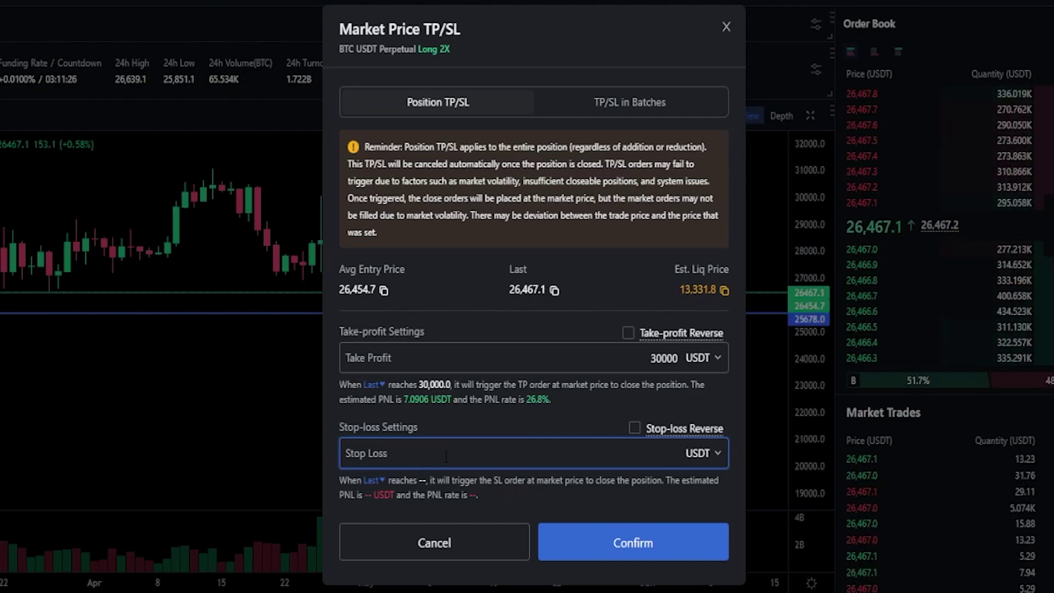
{"action": "type", "text": "2"}
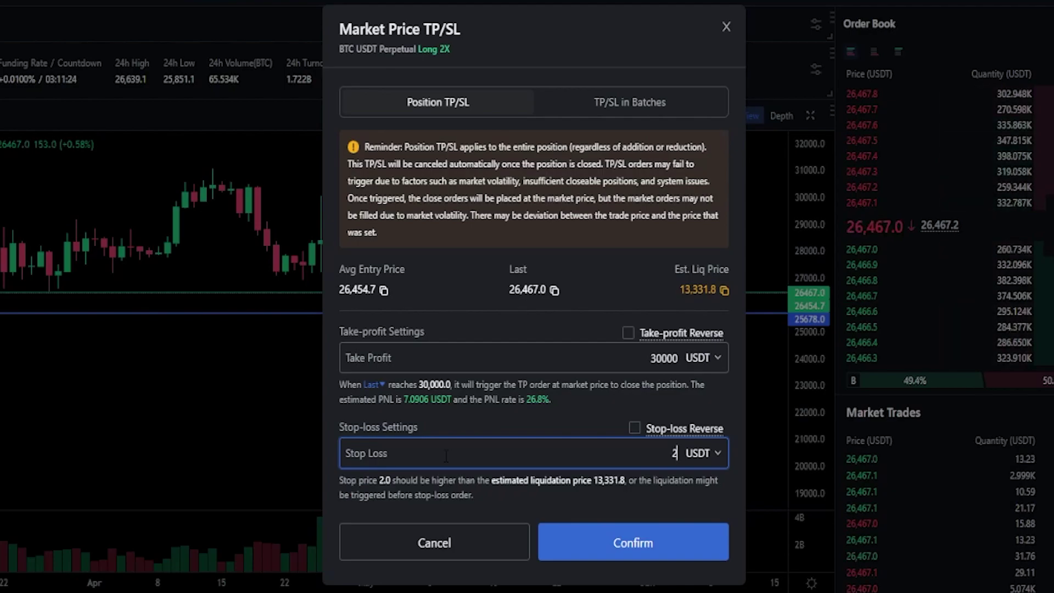
{"action": "type", "text": "5678"}
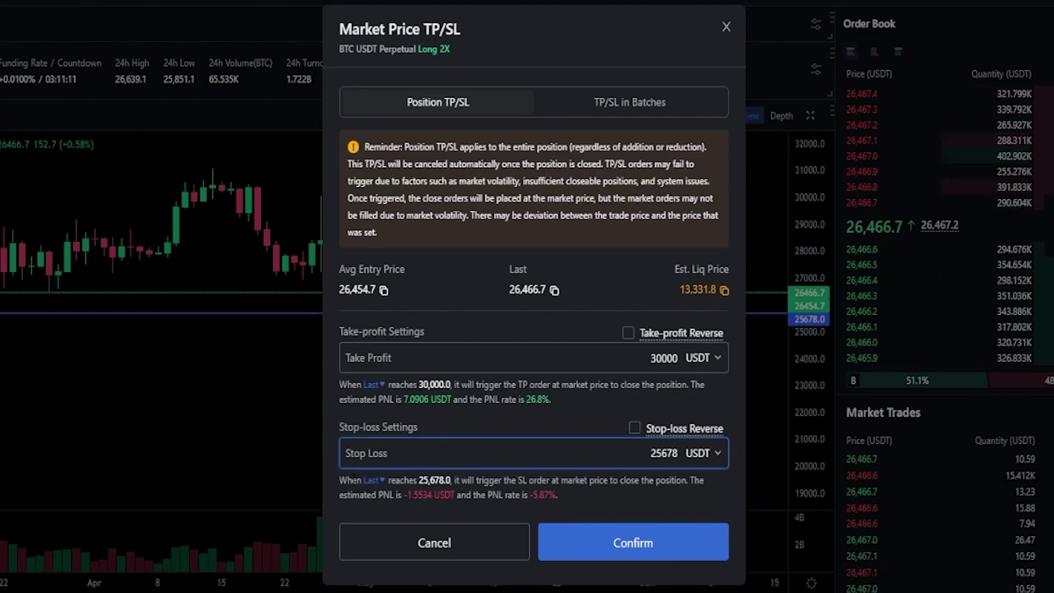
{"action": "mouse_move", "coordinate": [340, 494]}
{"action": "left_mouse_down"}
{"action": "mouse_move", "coordinate": [566, 498]}
{"action": "mouse_move", "coordinate": [339, 496]}
{"action": "left_mouse_up"}
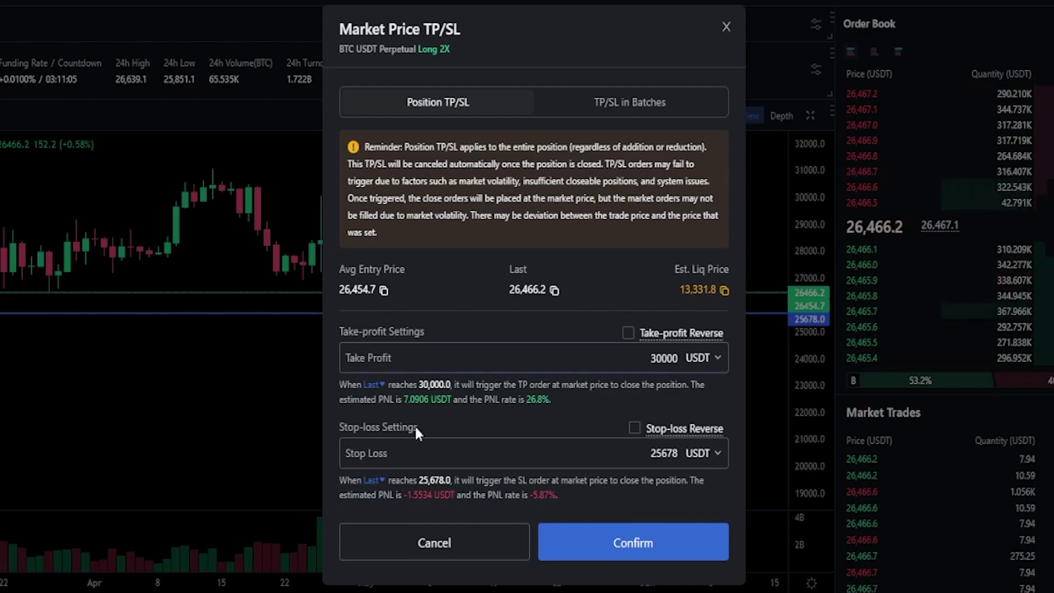
{"action": "left_click", "coordinate": [617, 555]}
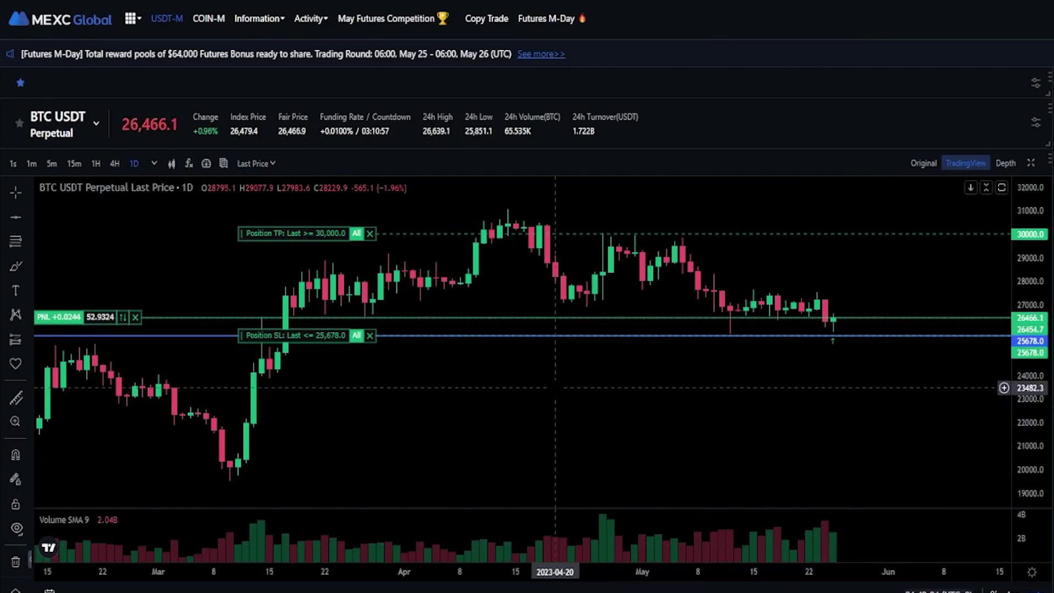
Step: Drag the chart stop loss to about 25,649 and take profit to about 30,531, then cancel the take-profit
{"action": "mouse_move", "coordinate": [386, 320]}
{"action": "left_mouse_down"}
{"action": "mouse_move", "coordinate": [278, 314]}
{"action": "mouse_move", "coordinate": [285, 366]}
{"action": "mouse_move", "coordinate": [381, 317]}
{"action": "left_mouse_up"}
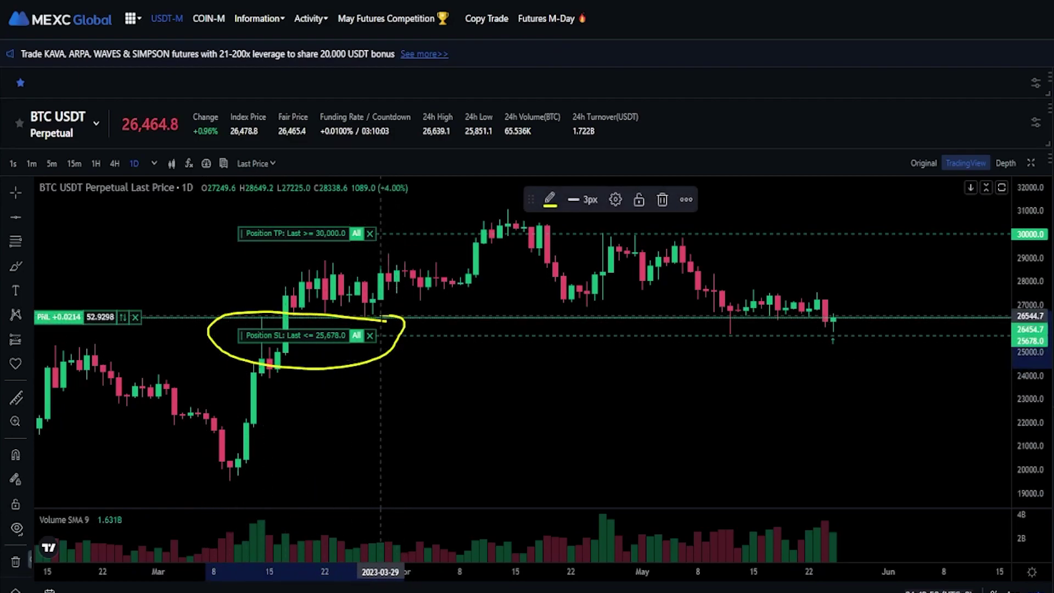
{"action": "mouse_move", "coordinate": [394, 214]}
{"action": "left_mouse_down"}
{"action": "mouse_move", "coordinate": [237, 223]}
{"action": "mouse_move", "coordinate": [396, 226]}
{"action": "mouse_move", "coordinate": [388, 215]}
{"action": "left_mouse_up"}
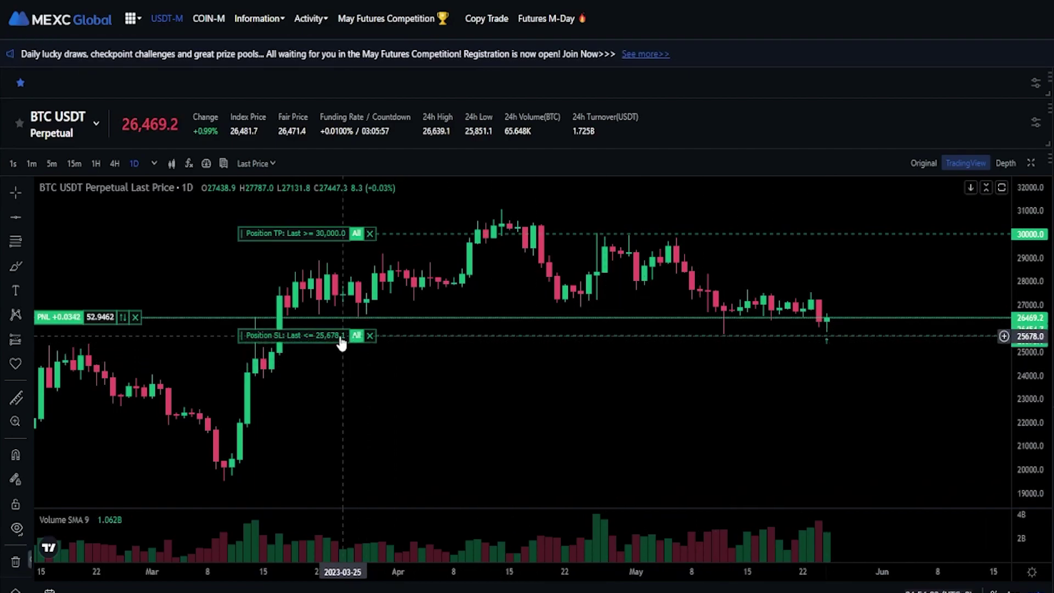
{"action": "left_click_drag", "start_coordinate": [341, 340], "coordinate": [339, 340]}
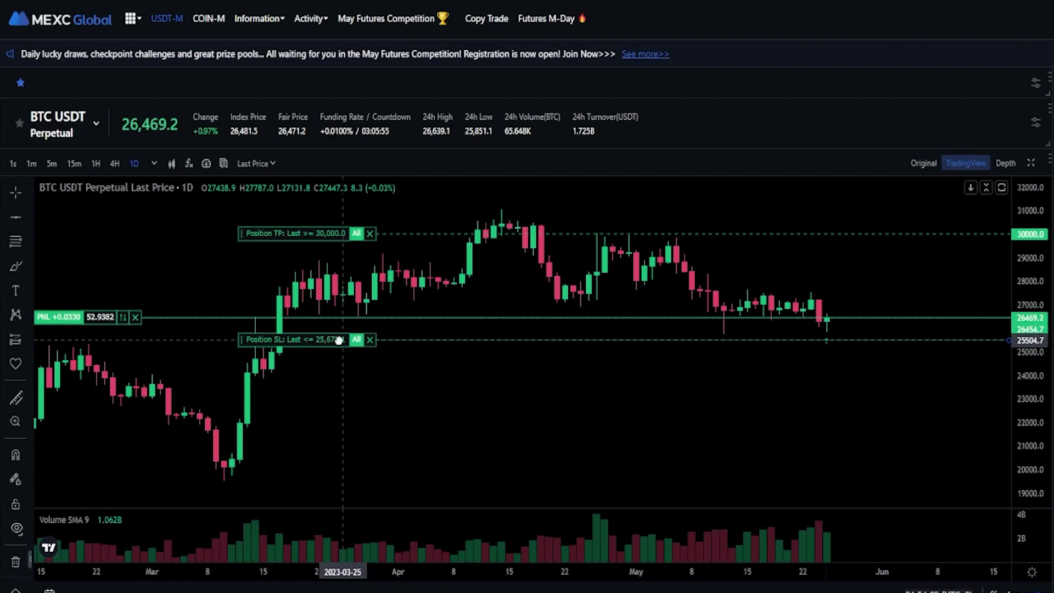
{"action": "left_click_drag", "start_coordinate": [340, 343], "coordinate": [340, 343]}
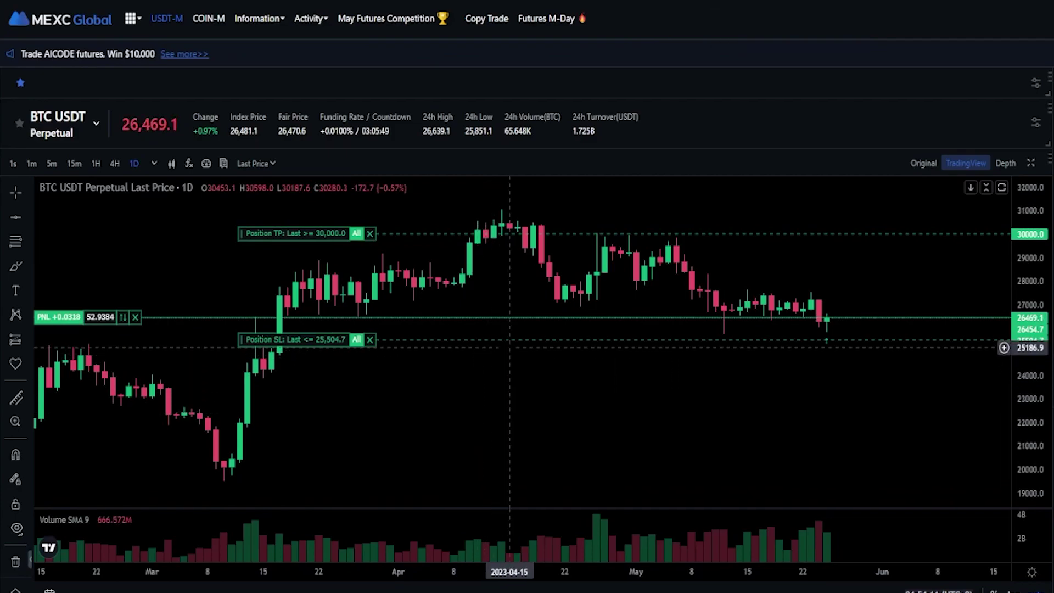
{"action": "left_click_drag", "start_coordinate": [336, 343], "coordinate": [338, 340]}
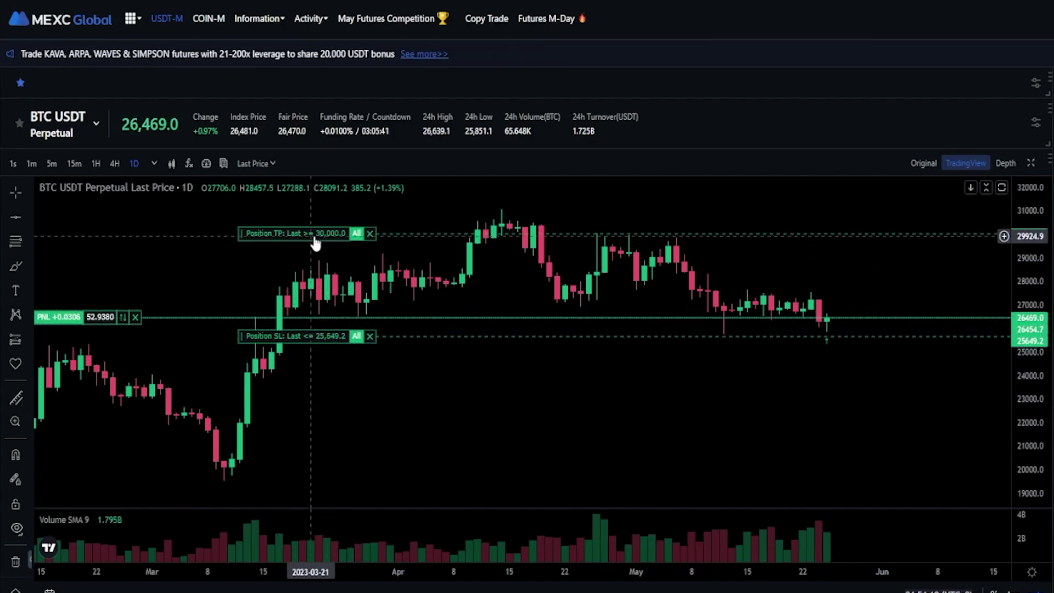
{"action": "left_click_drag", "start_coordinate": [315, 237], "coordinate": [316, 222]}
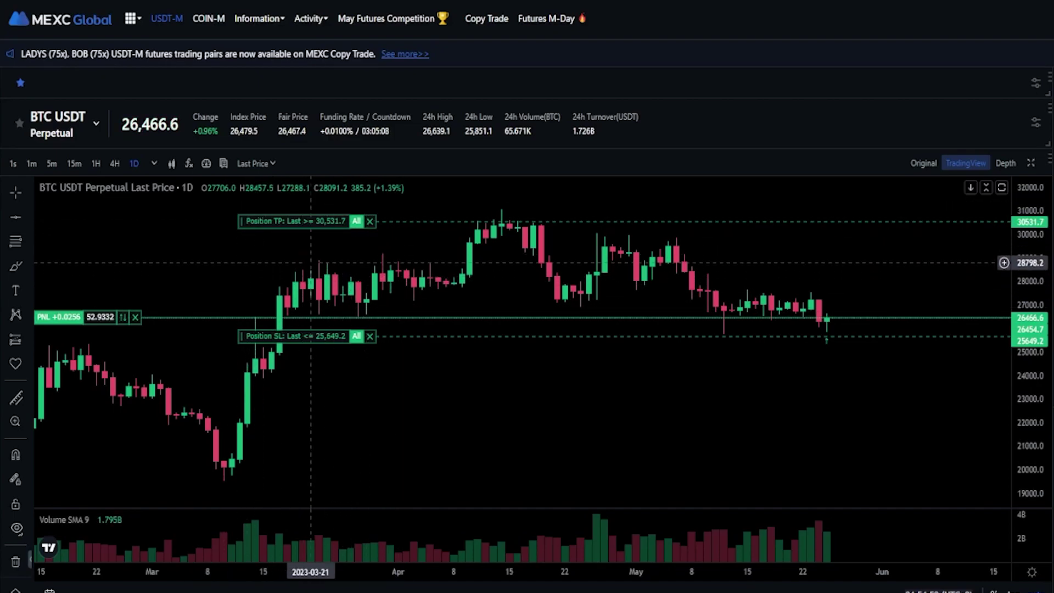
{"action": "left_click", "coordinate": [370, 221]}
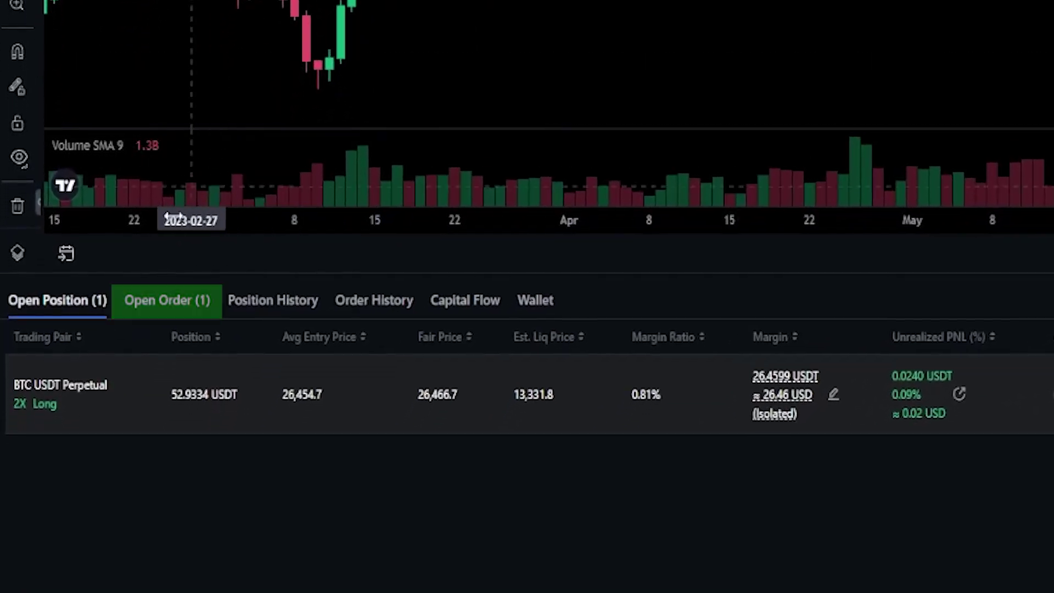
Step: Revoke the position's stop-loss order and close the BTC USDT long at market
{"action": "left_click", "coordinate": [164, 370]}
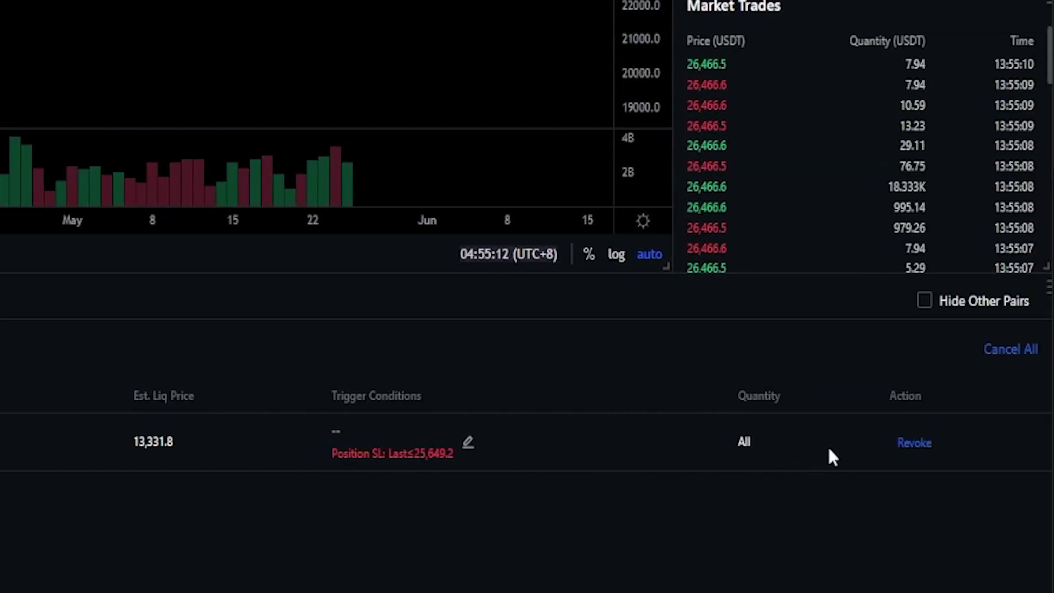
{"action": "left_click", "coordinate": [912, 444]}
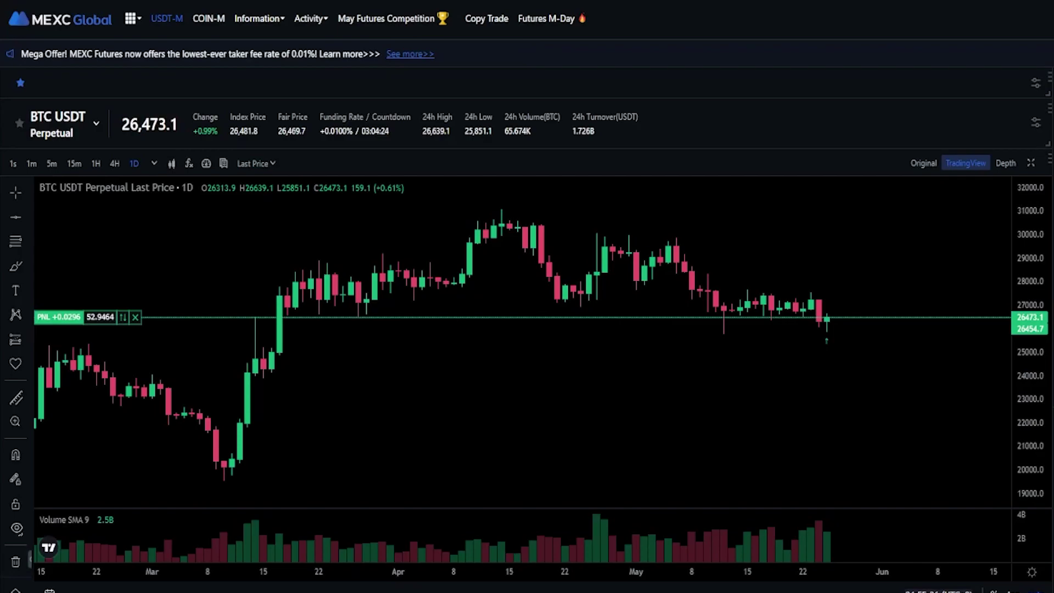
{"action": "left_click", "coordinate": [977, 335]}
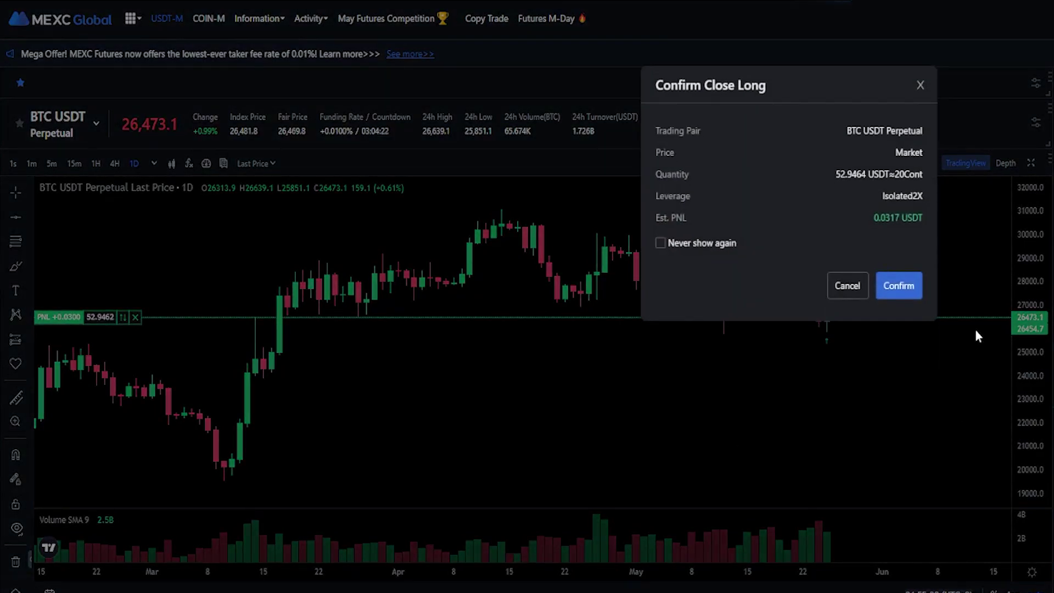
{"action": "left_click", "coordinate": [898, 285]}
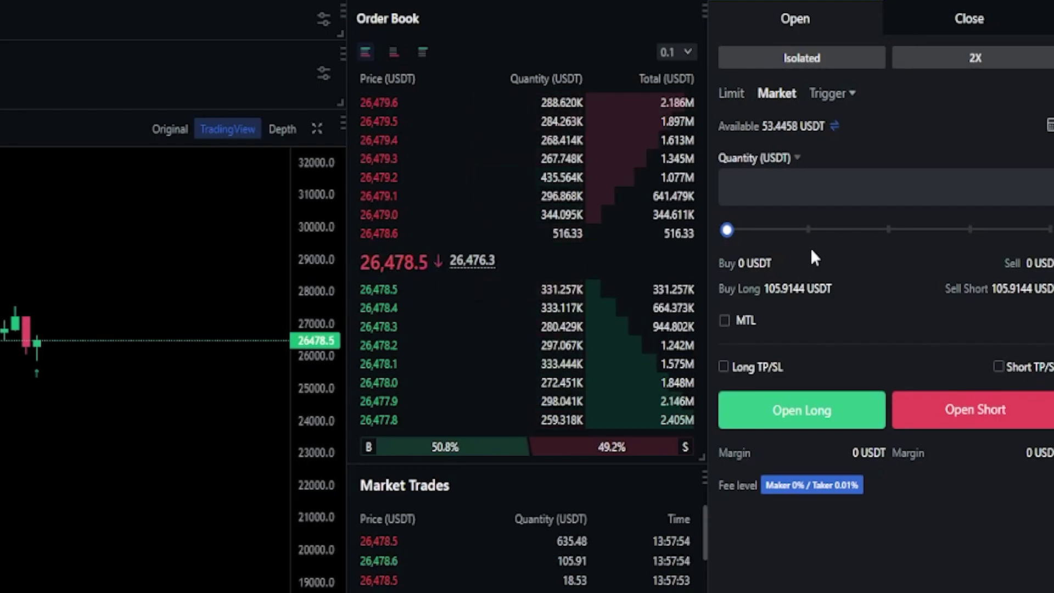
Step: Open a 20 USDT market short on BTC USDT with take profit 24000 and stop loss 27500
{"action": "left_click", "coordinate": [814, 185]}
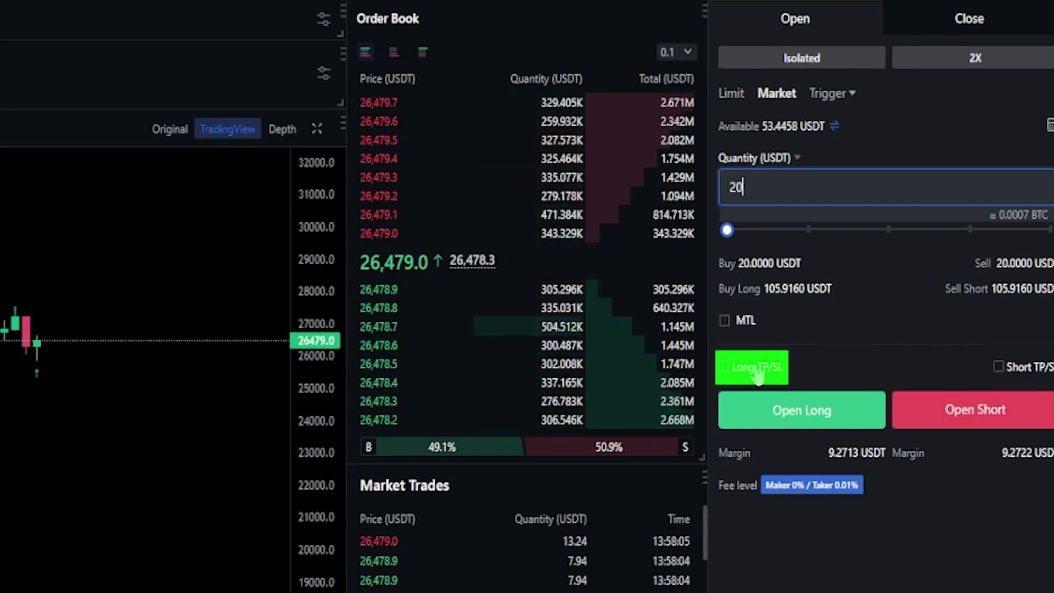
{"action": "left_click", "coordinate": [999, 367]}
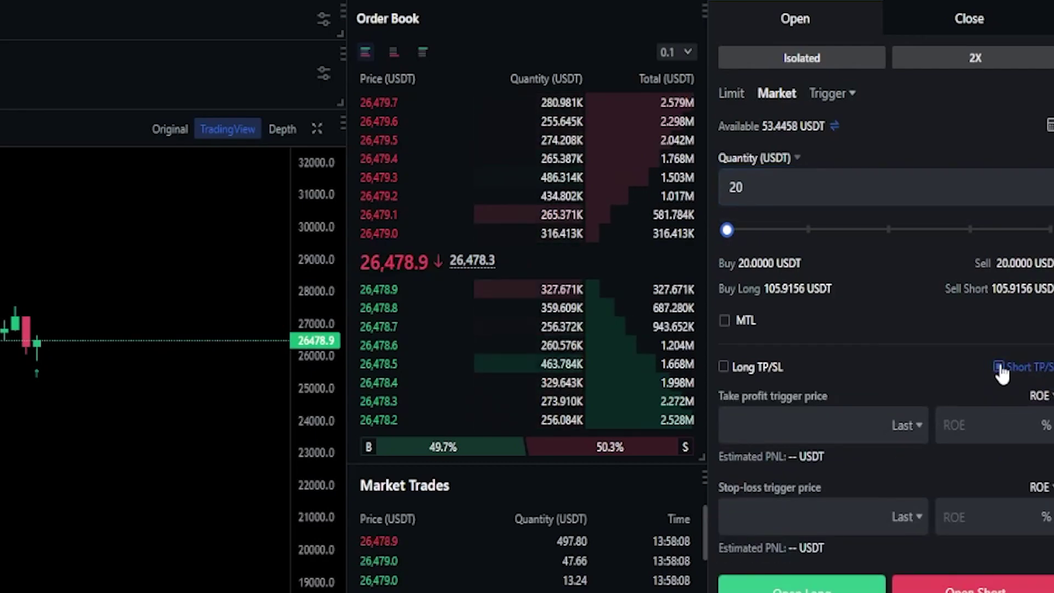
{"action": "left_click", "coordinate": [791, 404]}
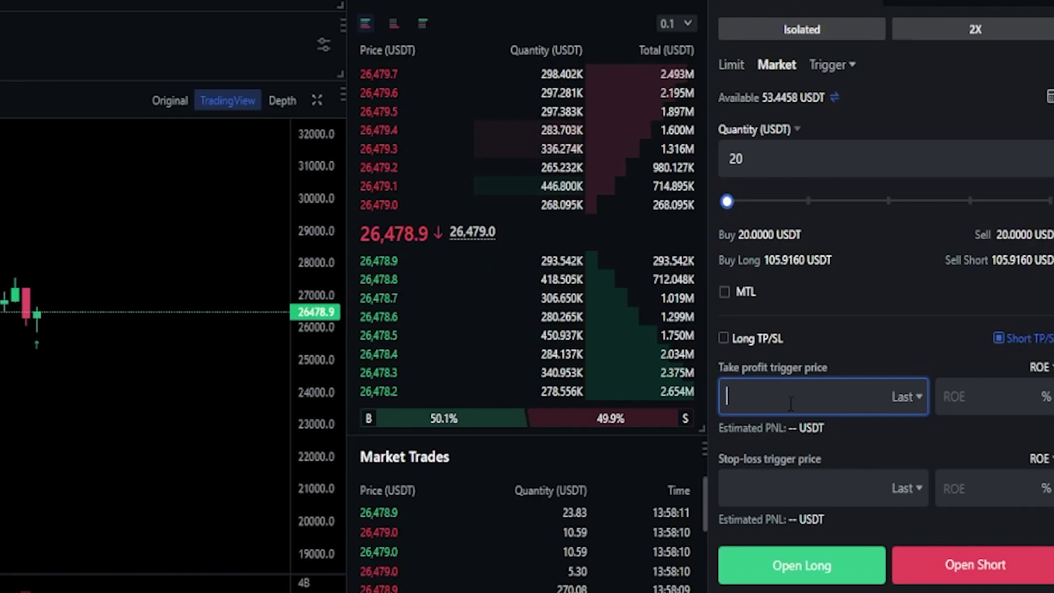
{"action": "type", "text": "24000"}
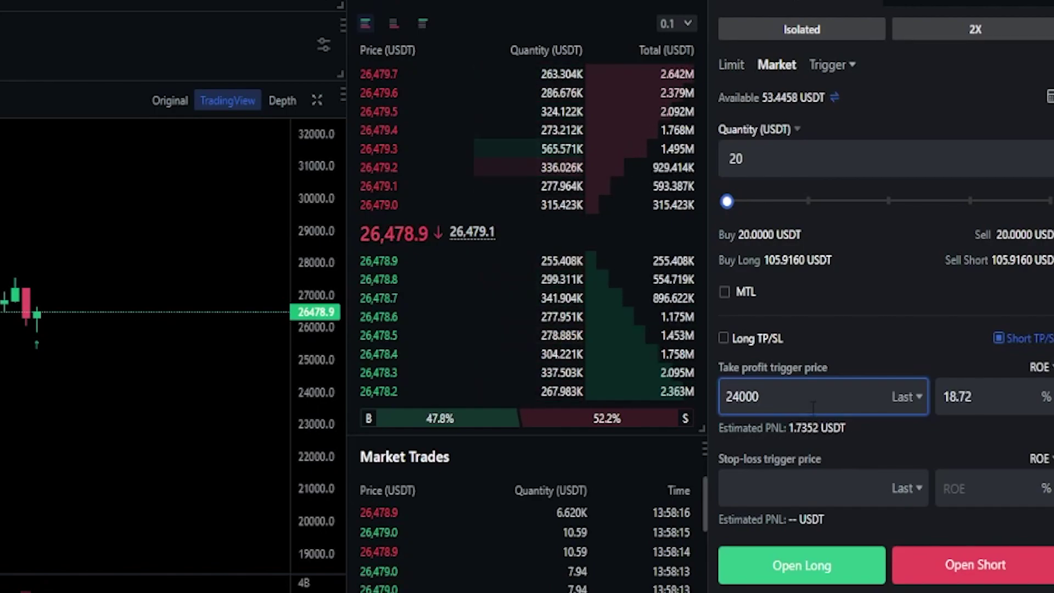
{"action": "left_click", "coordinate": [757, 491]}
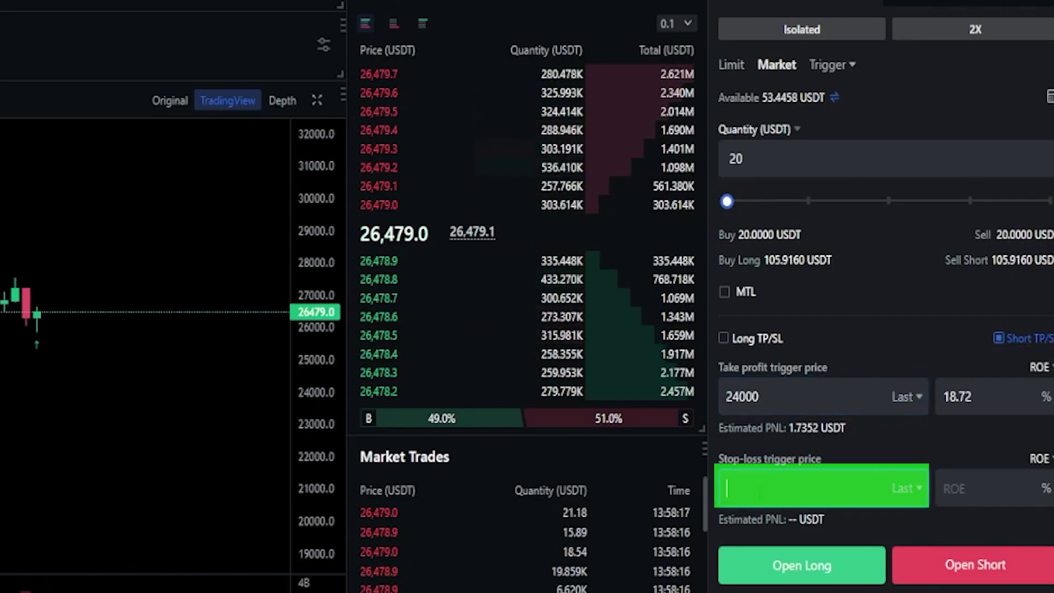
{"action": "type", "text": "27500"}
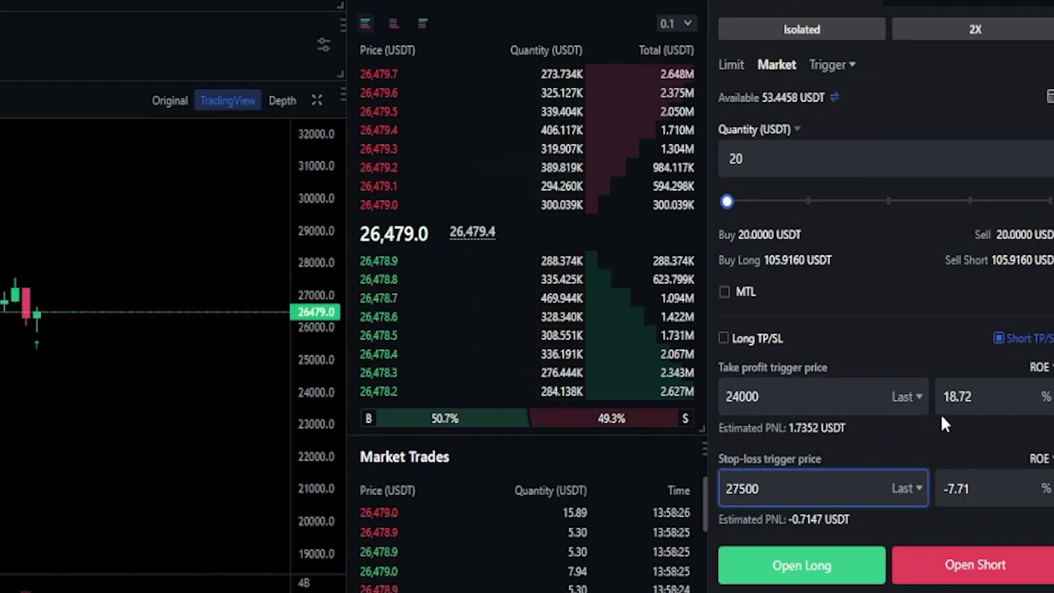
{"action": "left_click", "coordinate": [960, 571]}
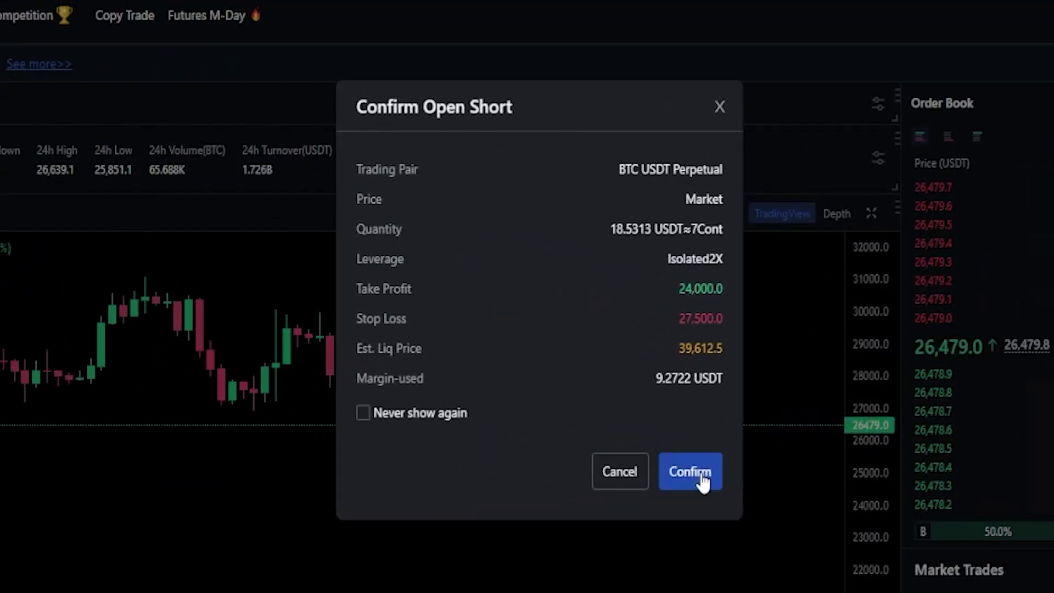
{"action": "left_click", "coordinate": [682, 472]}
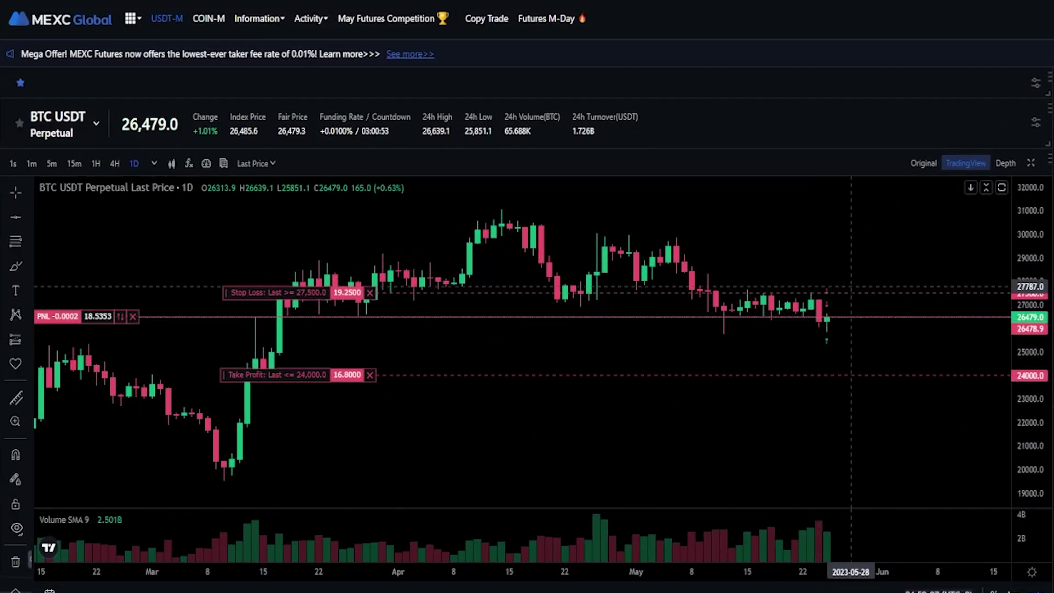
Step: On the chart, move the short's take profit to 23,569 and stop loss to about 27,729
{"action": "left_click", "coordinate": [850, 285]}
{"action": "mouse_move", "coordinate": [811, 289]}
{"action": "left_mouse_down"}
{"action": "mouse_move", "coordinate": [826, 302]}
{"action": "mouse_move", "coordinate": [851, 291]}
{"action": "left_mouse_up"}
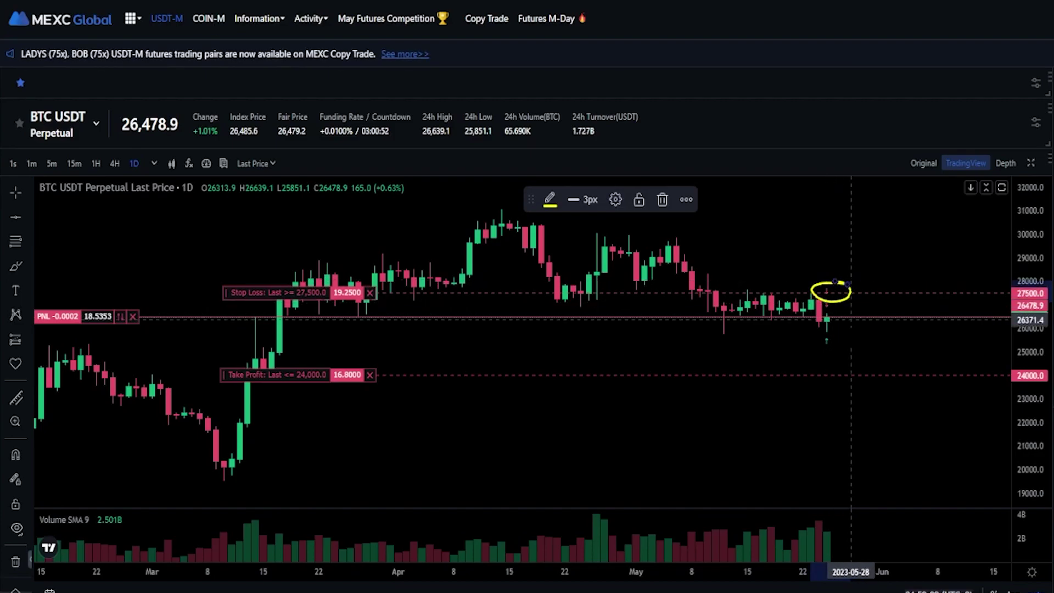
{"action": "left_click_drag", "start_coordinate": [818, 365], "coordinate": [850, 378]}
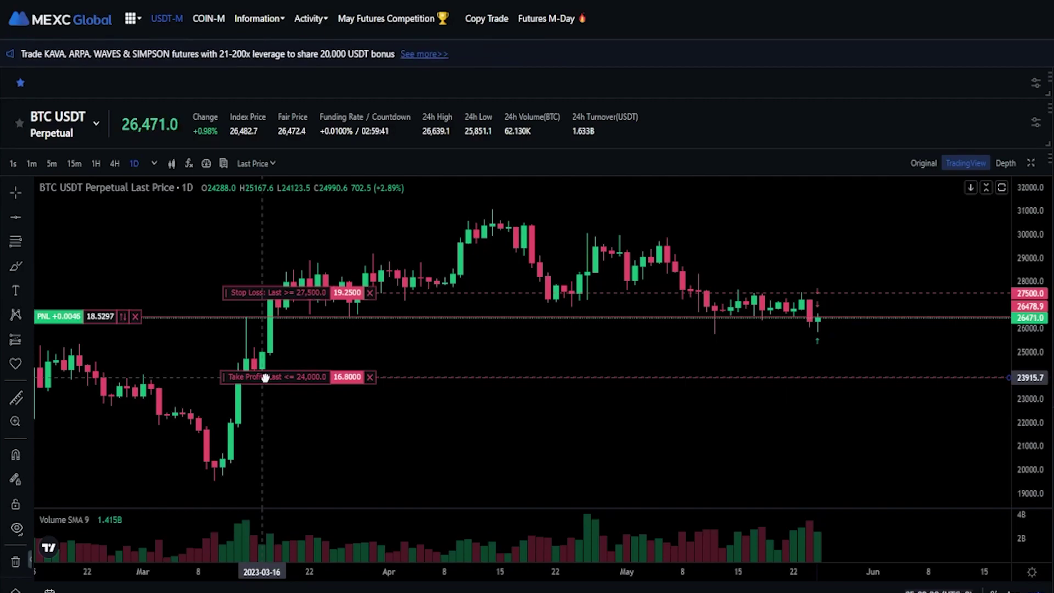
{"action": "left_click_drag", "start_coordinate": [263, 379], "coordinate": [261, 385]}
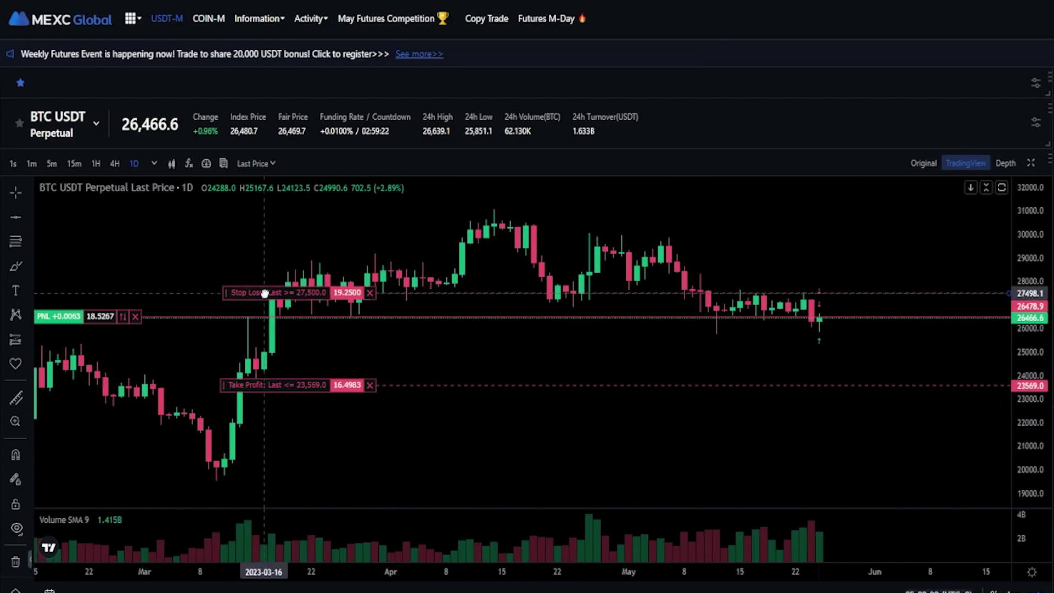
{"action": "left_click_drag", "start_coordinate": [264, 294], "coordinate": [276, 295]}
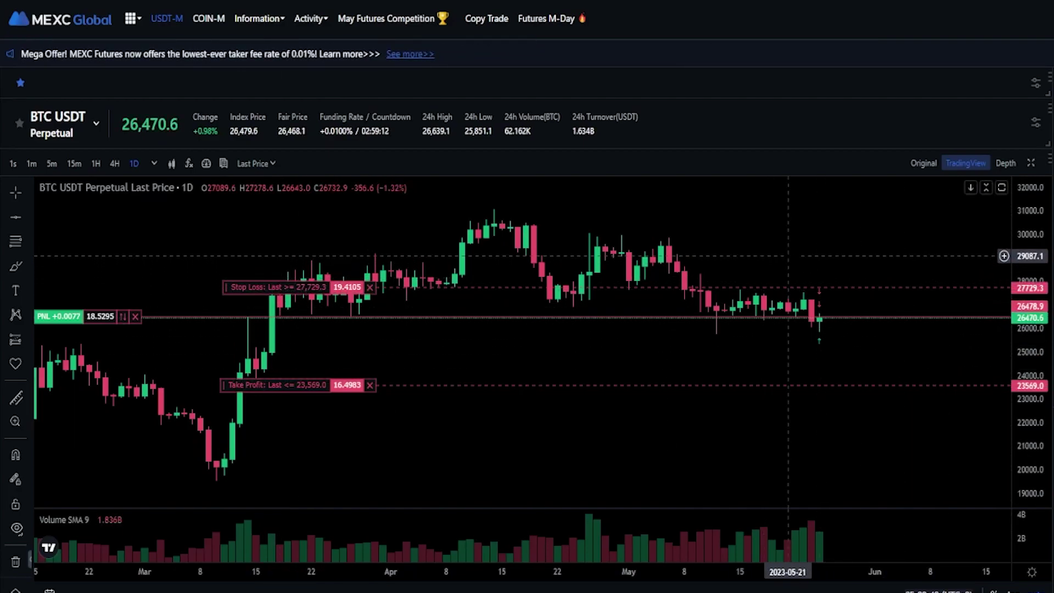
Step: Cancel the short's 27,729.3 stop-loss and 23,569 take-profit orders from the chart labels
{"action": "left_click", "coordinate": [370, 287]}
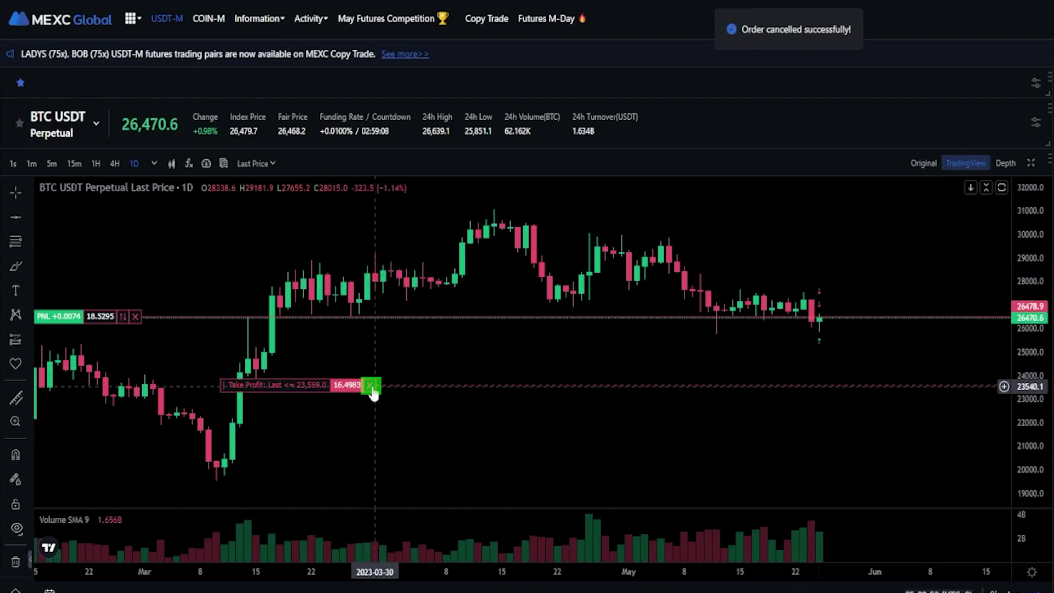
{"action": "left_click", "coordinate": [371, 386]}
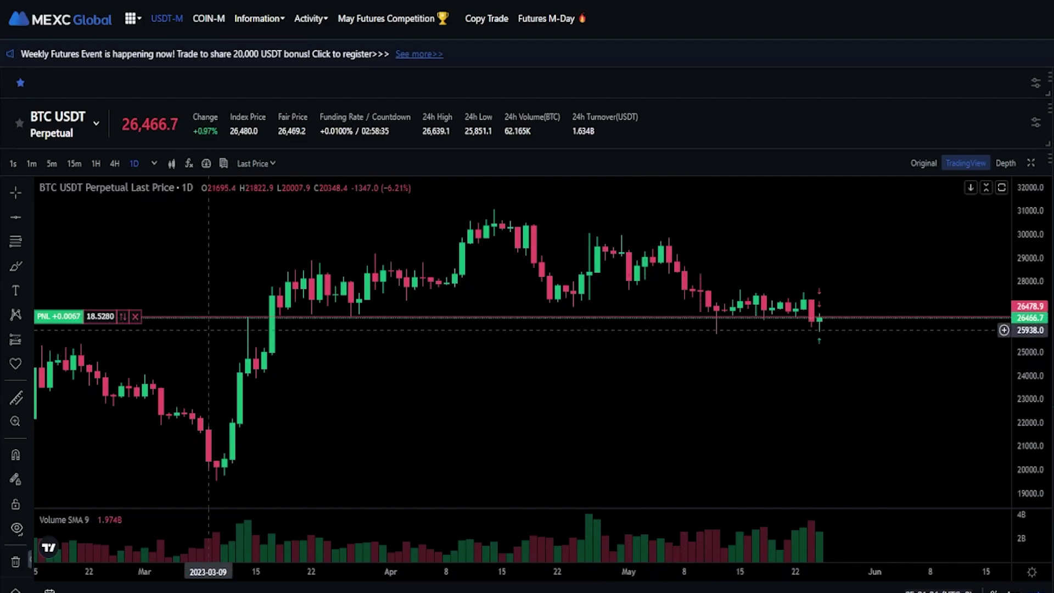
Step: Close the BTC USDT short at market from the chart's PNL line
{"action": "left_click", "coordinate": [135, 316]}
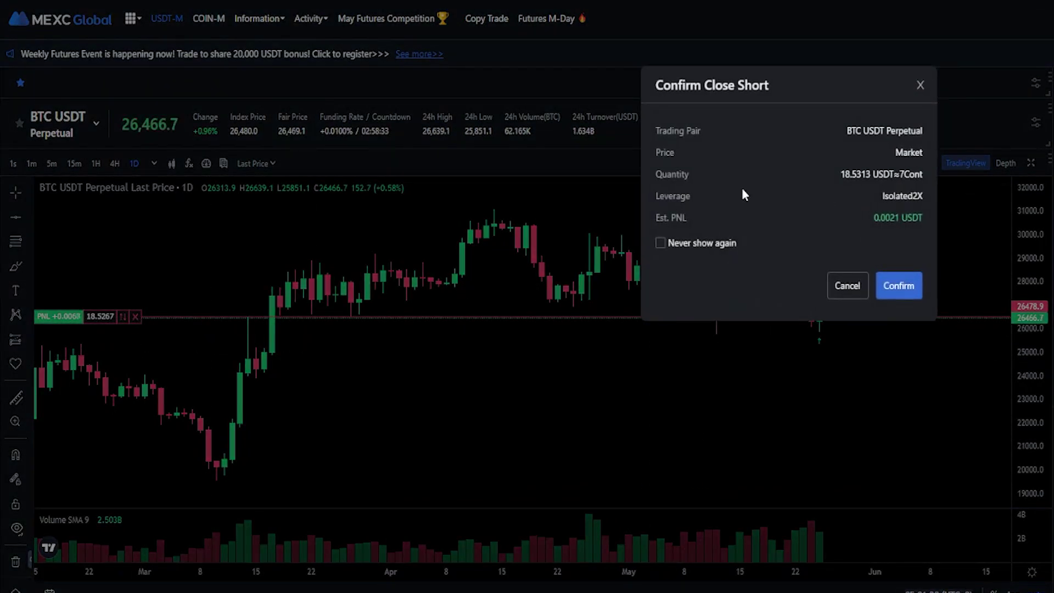
{"action": "left_click", "coordinate": [900, 285]}
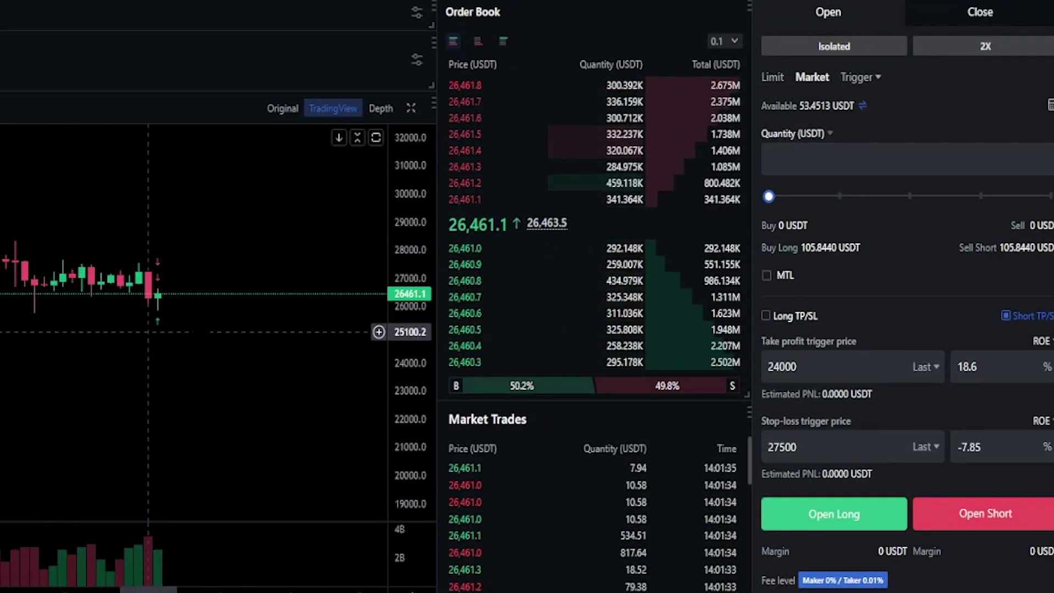
Step: Set up a limit long order at price 24000 for 20 USDT
{"action": "left_click", "coordinate": [776, 81]}
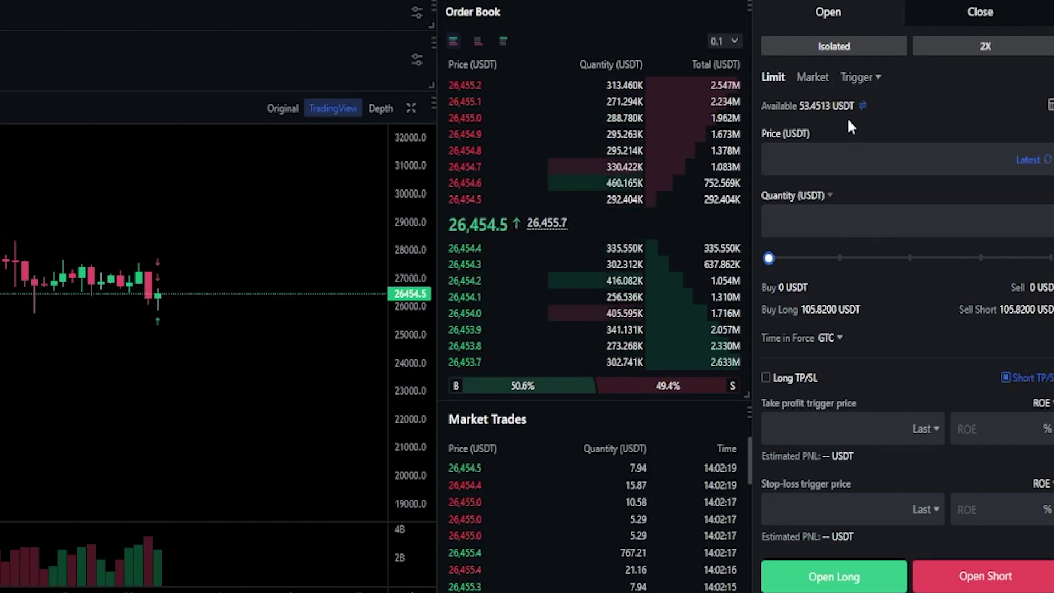
{"action": "left_click", "coordinate": [790, 164]}
{"action": "type", "text": "24"}
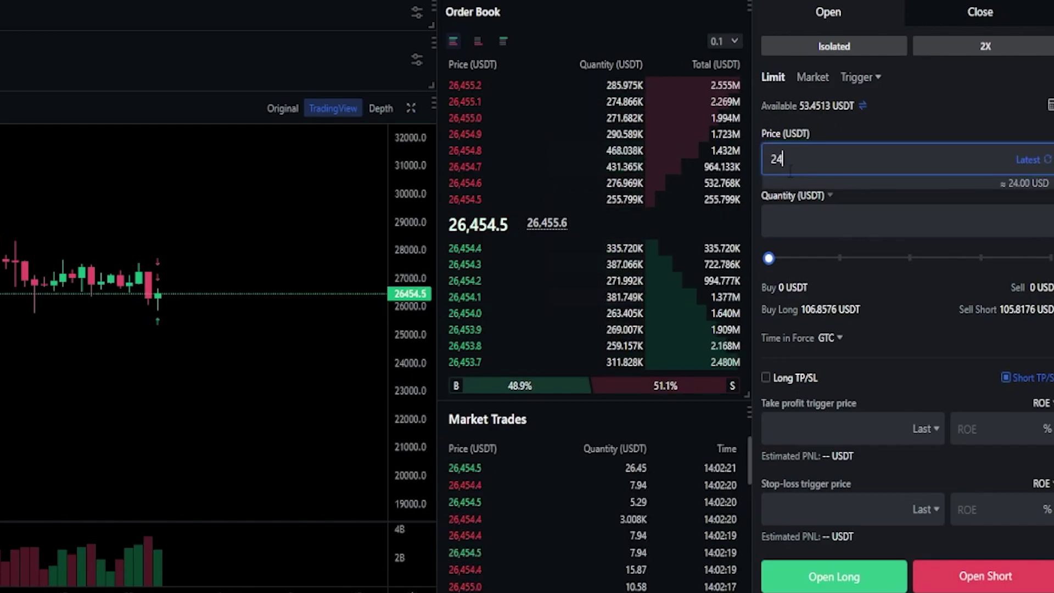
{"action": "type", "text": "000"}
{"action": "left_click", "coordinate": [786, 225]}
{"action": "type", "text": "20"}
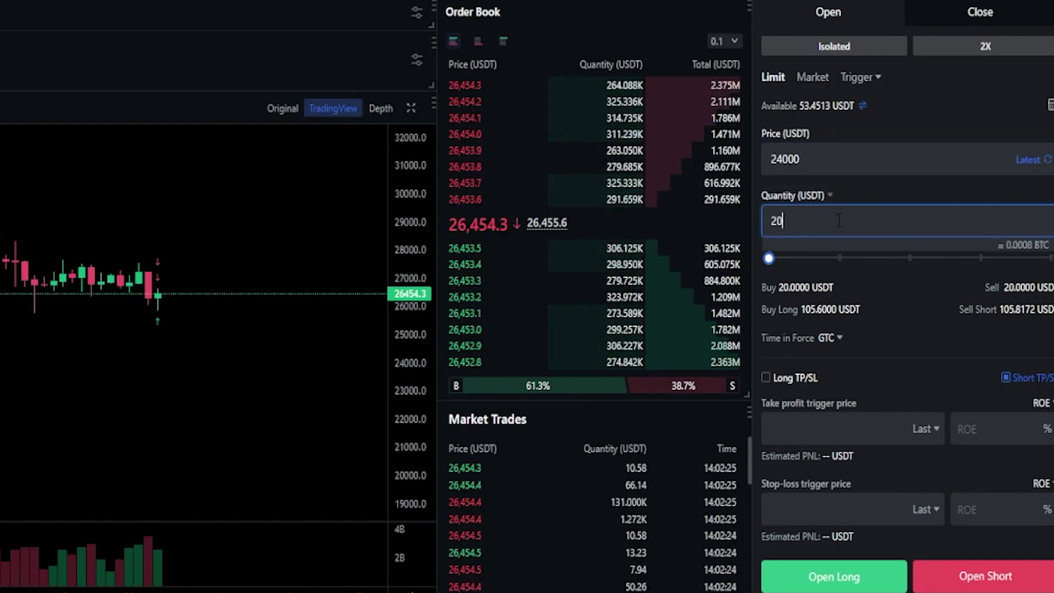
Step: Attach take profit 30000 and stop loss 23900, and submit the long for confirmation
{"action": "left_click", "coordinate": [766, 379]}
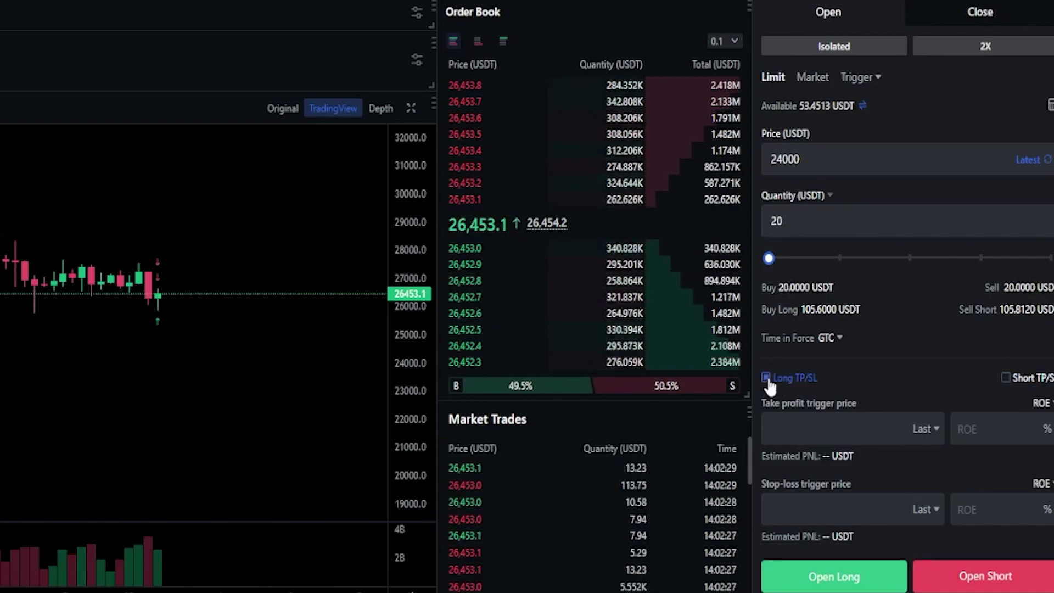
{"action": "left_click", "coordinate": [798, 420]}
{"action": "type", "text": "30"}
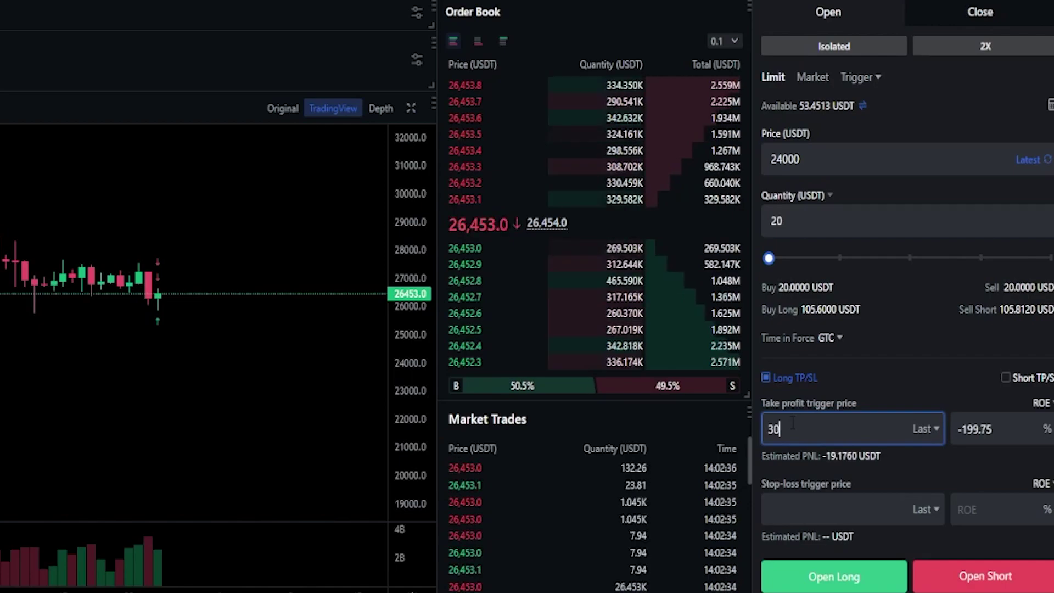
{"action": "type", "text": "000"}
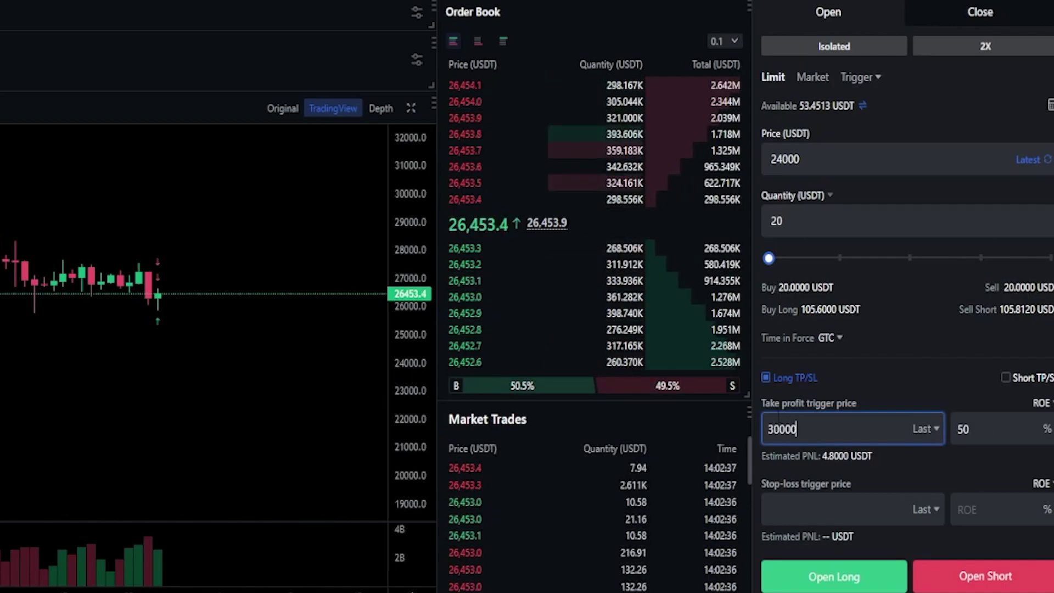
{"action": "left_click", "coordinate": [804, 509]}
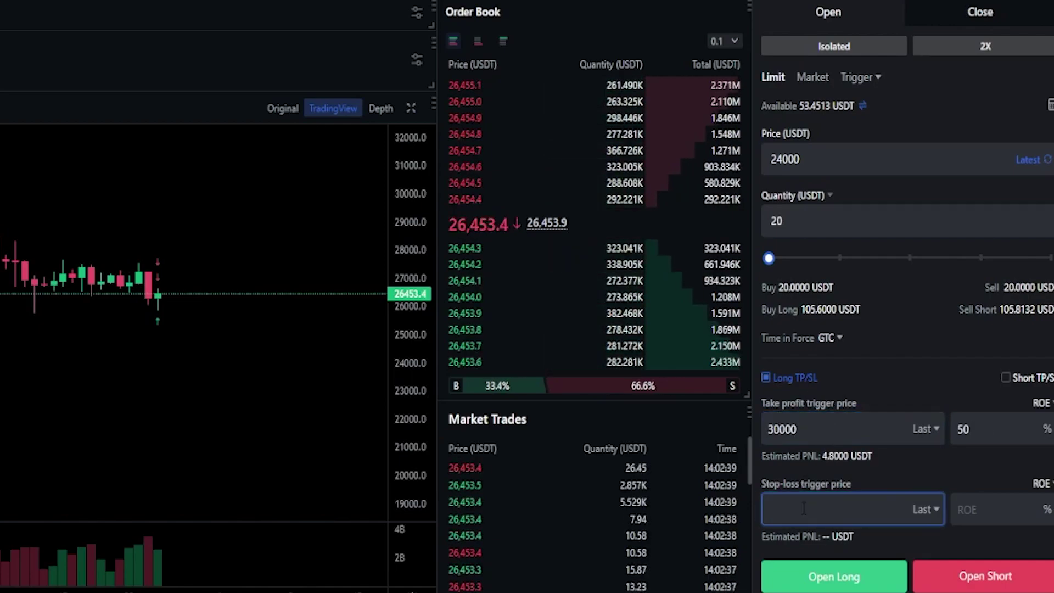
{"action": "type", "text": "23900"}
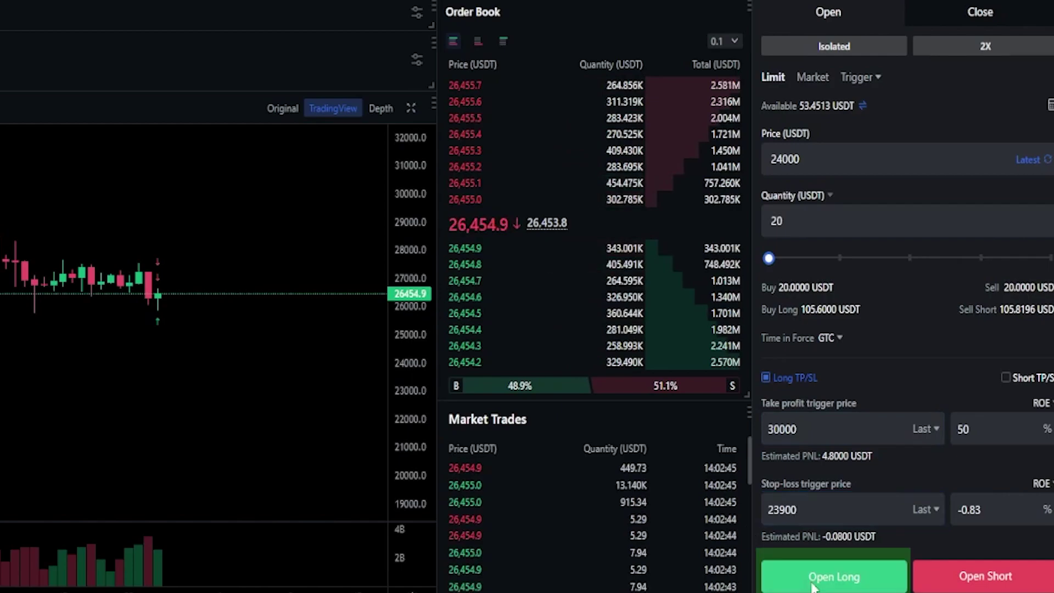
{"action": "left_click", "coordinate": [834, 576]}
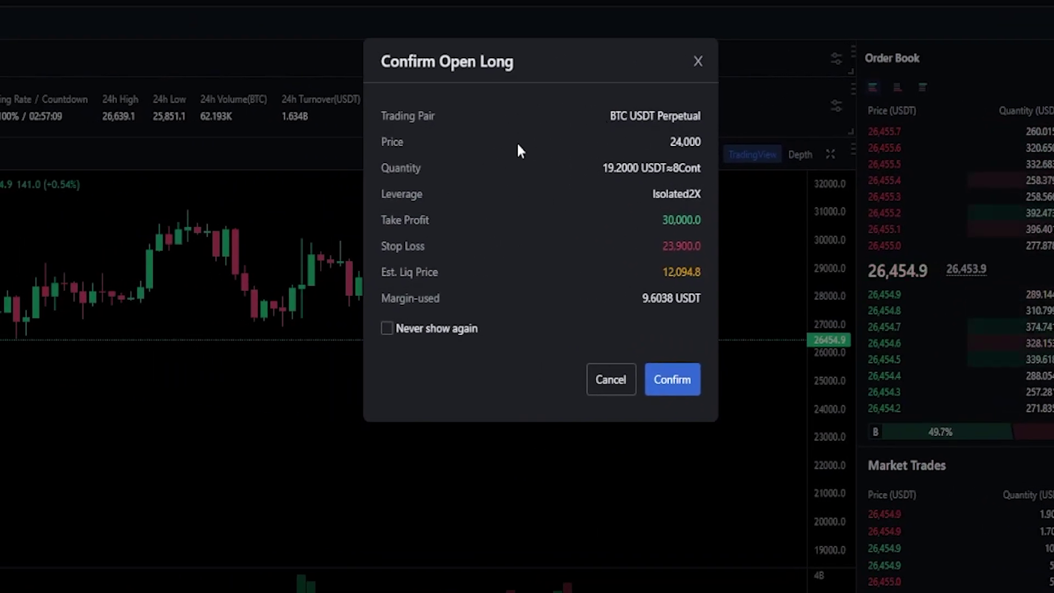
Step: Confirm the 24,000 limit long order and circle its order line on the chart in yellow
{"action": "left_click", "coordinate": [685, 382]}
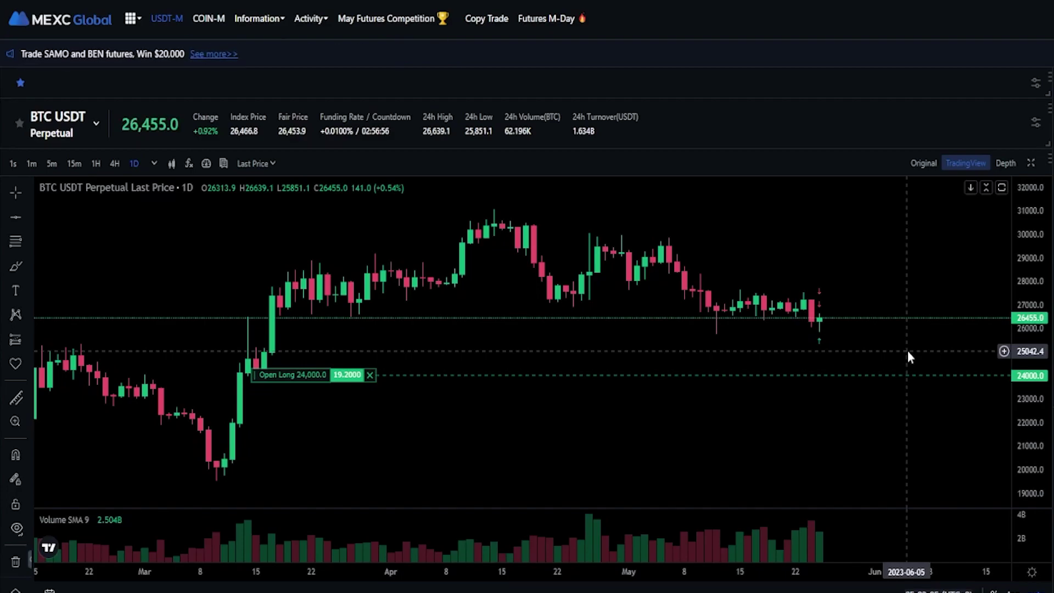
{"action": "mouse_move", "coordinate": [382, 358]}
{"action": "left_mouse_down"}
{"action": "mouse_move", "coordinate": [248, 366]}
{"action": "mouse_move", "coordinate": [341, 412]}
{"action": "mouse_move", "coordinate": [399, 364]}
{"action": "left_mouse_up"}
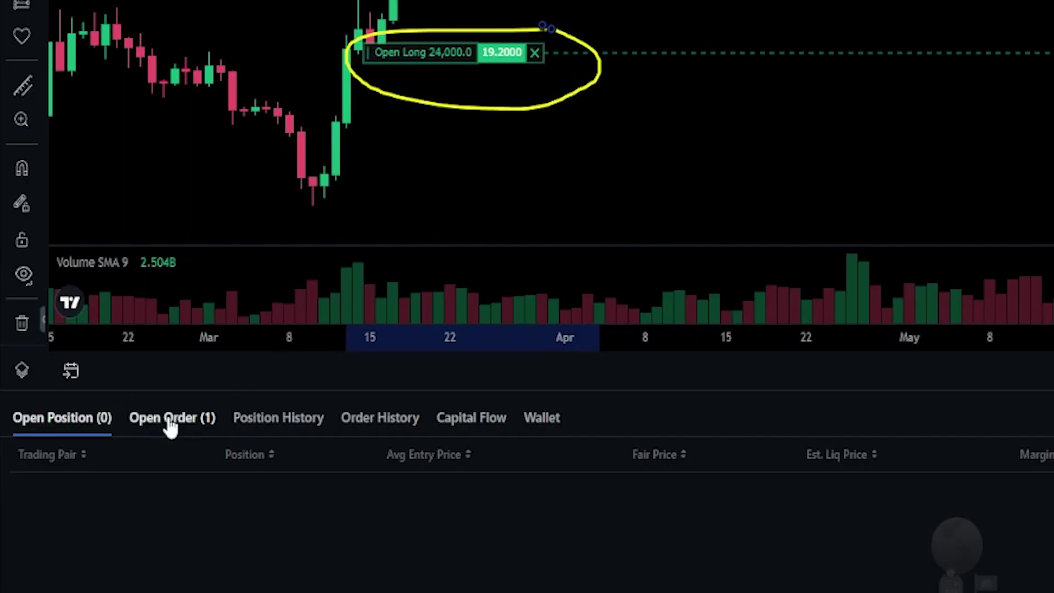
Step: List open orders and highlight the Buy Long row's 24,000.0 price and 30,000/23,900 TP/SL
{"action": "left_click", "coordinate": [170, 424]}
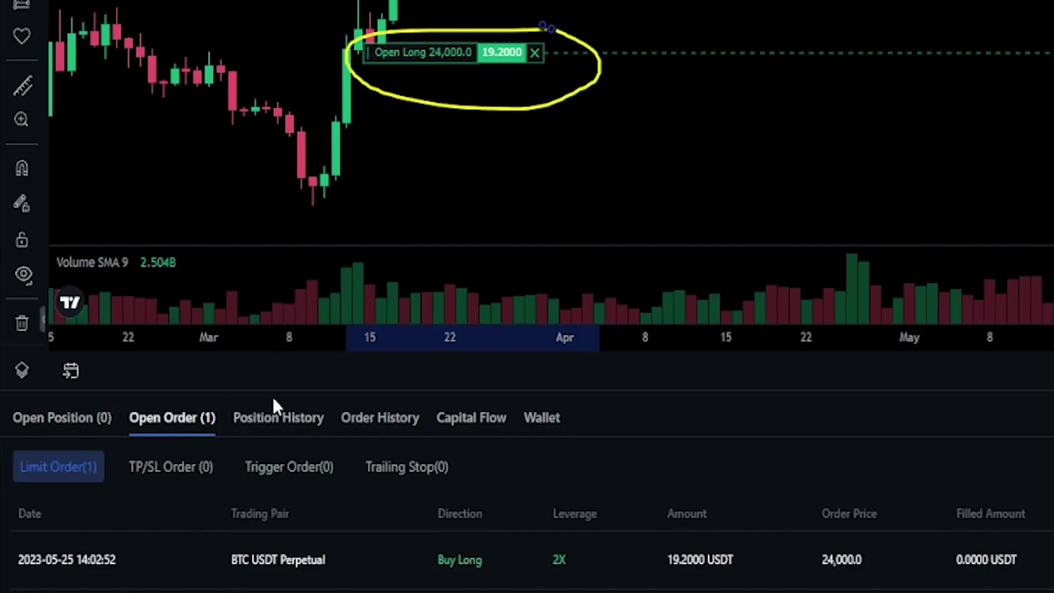
{"action": "left_click_drag", "start_coordinate": [431, 565], "coordinate": [471, 561]}
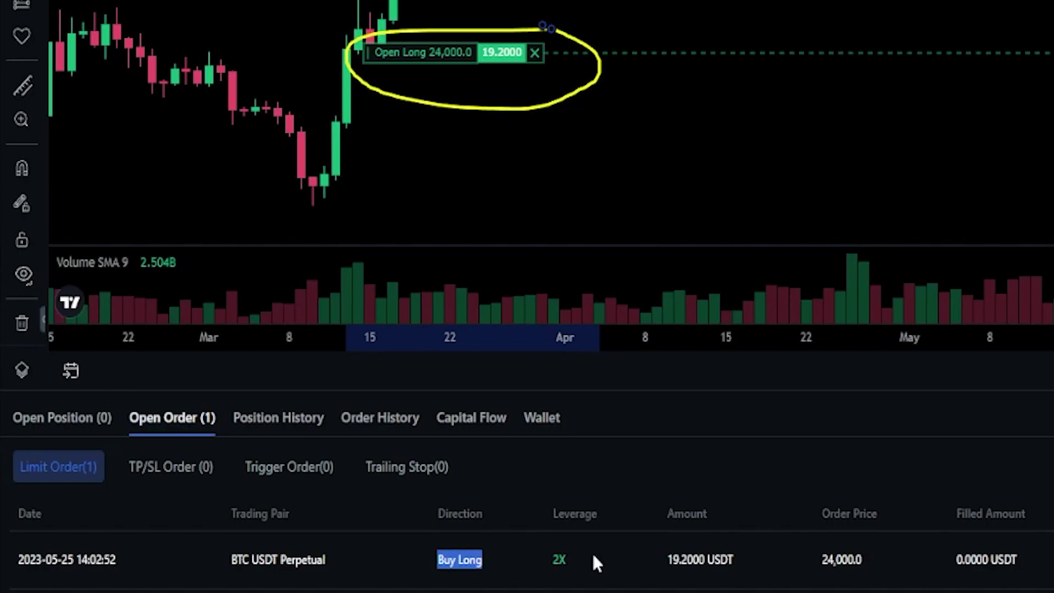
{"action": "left_click_drag", "start_coordinate": [818, 559], "coordinate": [863, 559]}
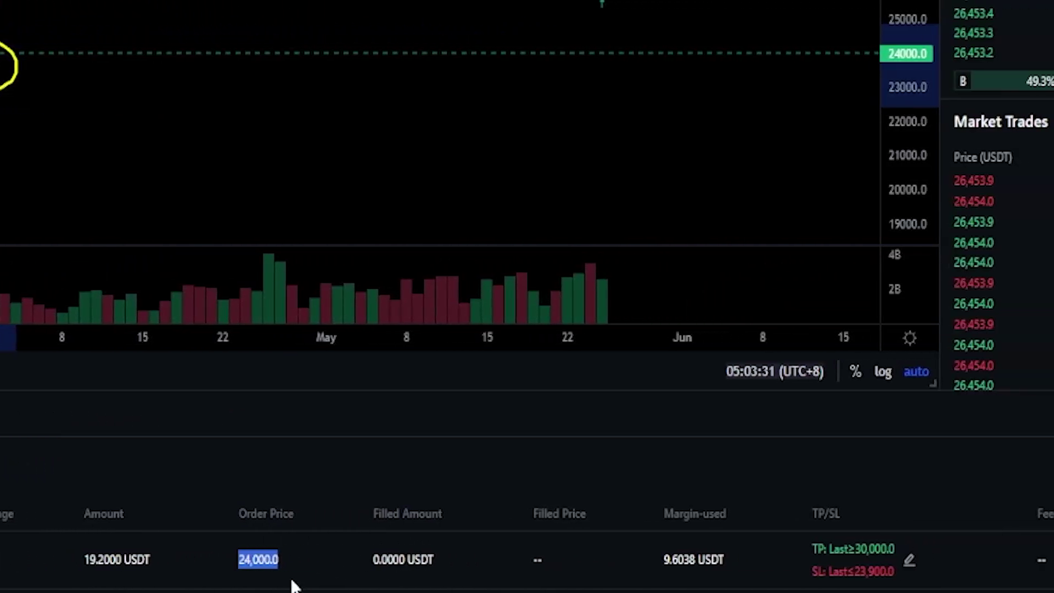
{"action": "left_click", "coordinate": [541, 548]}
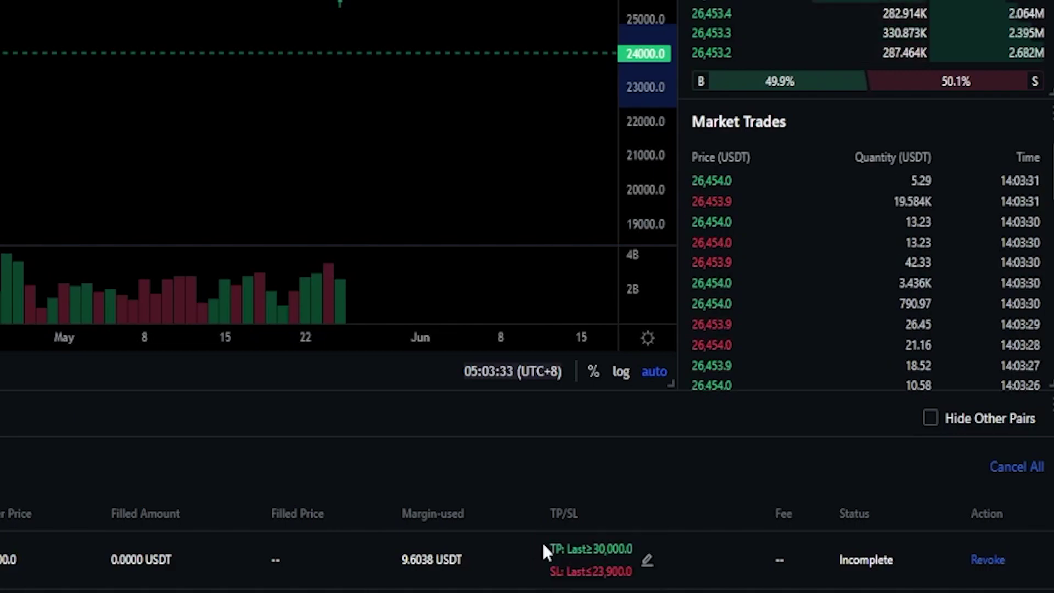
{"action": "left_click_drag", "start_coordinate": [556, 548], "coordinate": [592, 548]}
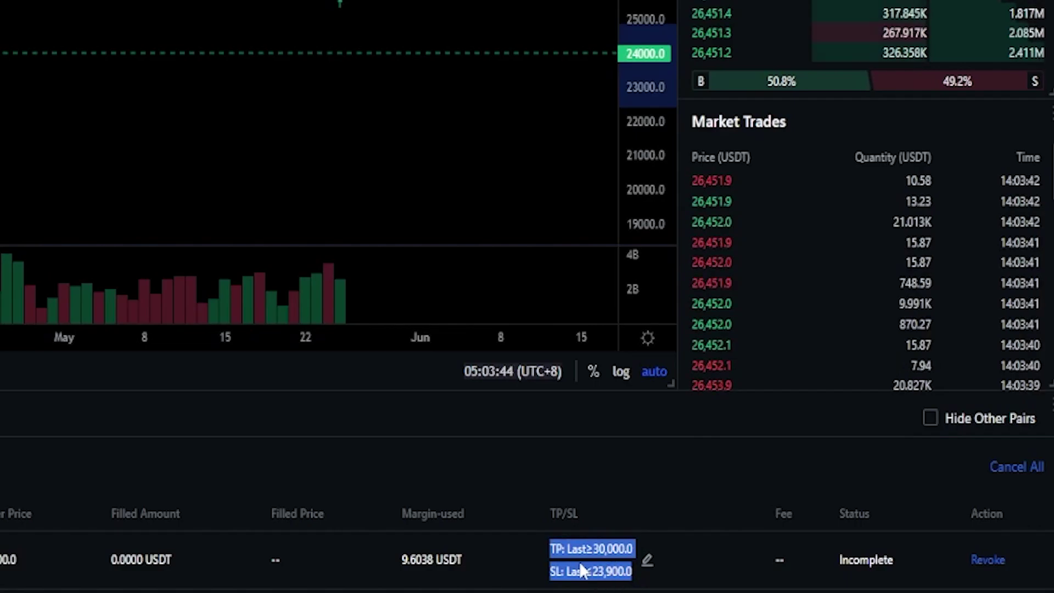
Step: Change the pending order's take-profit from 30000 to 31000 and stop-loss from 23900 to 23800
{"action": "left_click", "coordinate": [646, 561]}
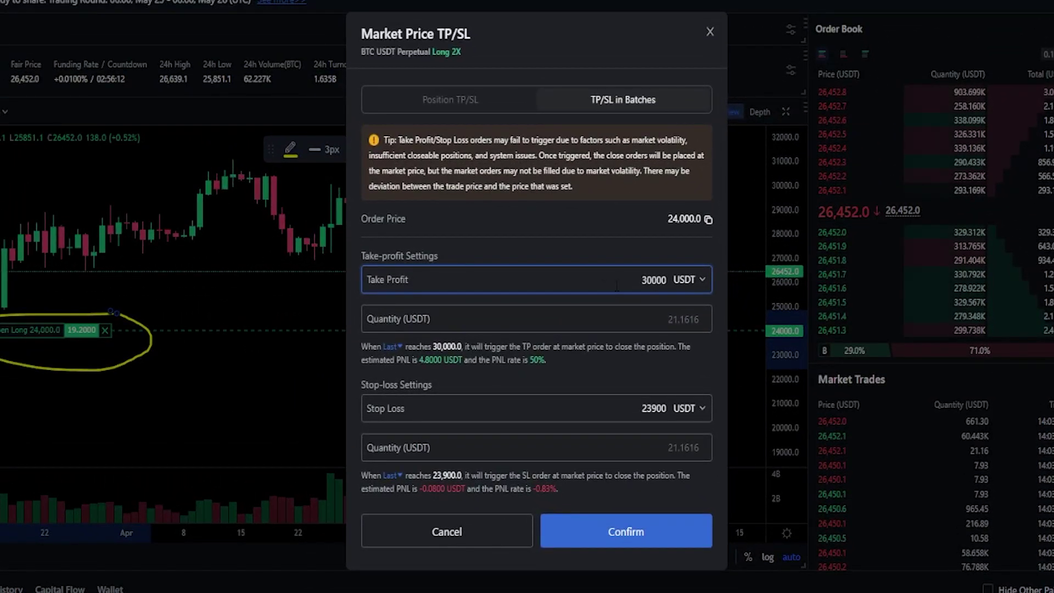
{"action": "double_click", "coordinate": [652, 280]}
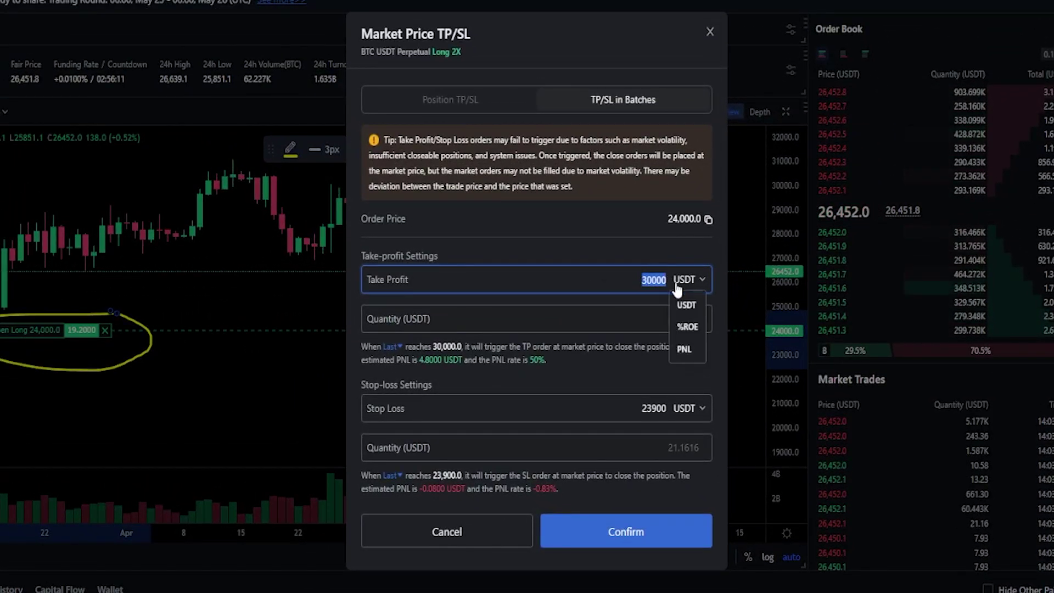
{"action": "key", "text": "BackSpace"}
{"action": "type", "text": "31"}
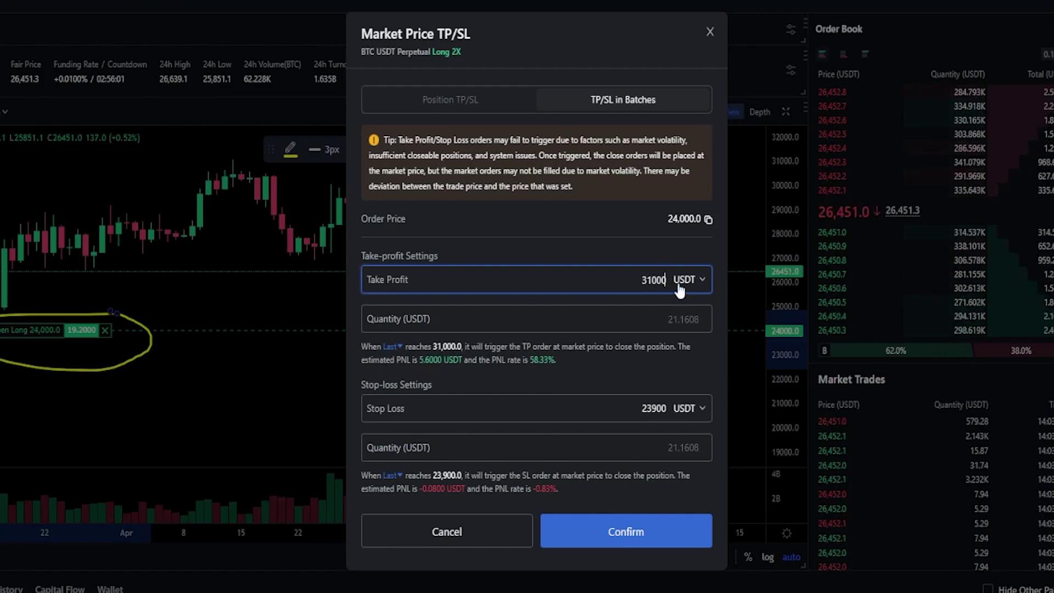
{"action": "left_click_drag", "start_coordinate": [651, 409], "coordinate": [666, 409]}
{"action": "type", "text": "800"}
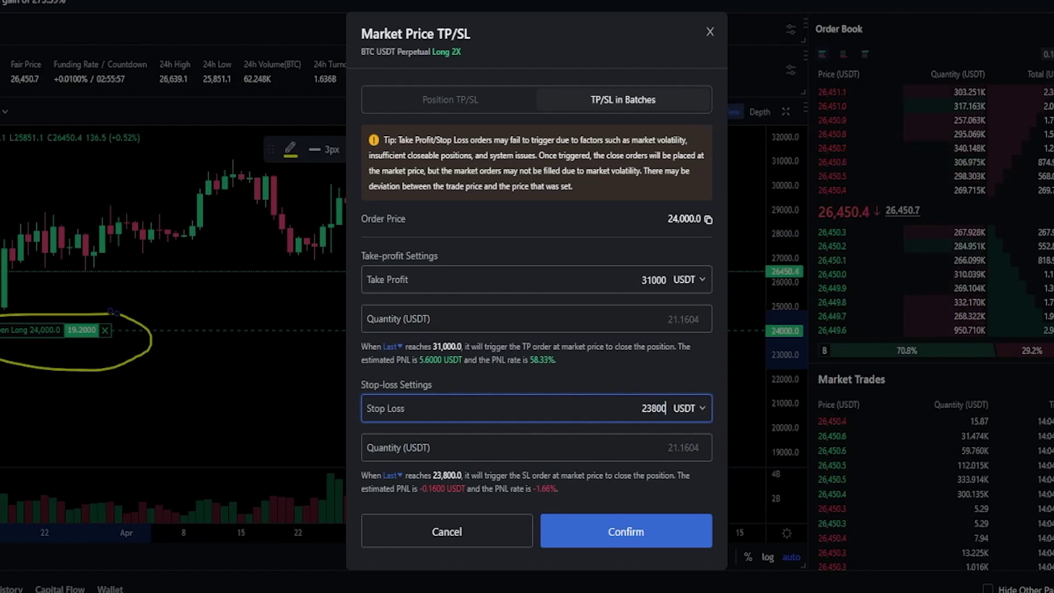
{"action": "left_click", "coordinate": [615, 532]}
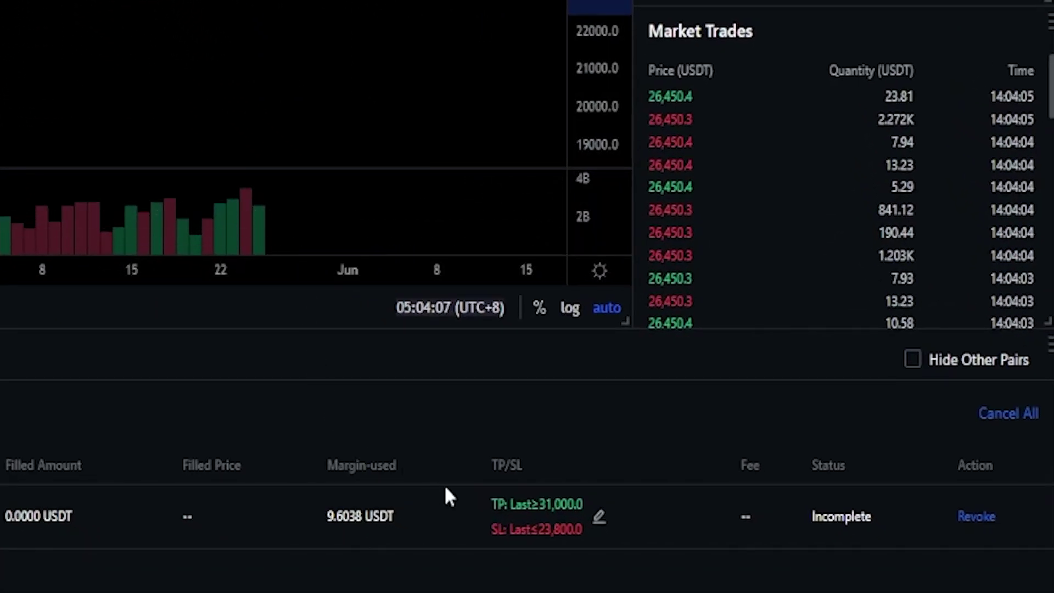
Step: Highlight the updated 31,000/23,800 TP/SL values, then revoke the 24,000 limit long order
{"action": "left_click_drag", "start_coordinate": [492, 504], "coordinate": [579, 504]}
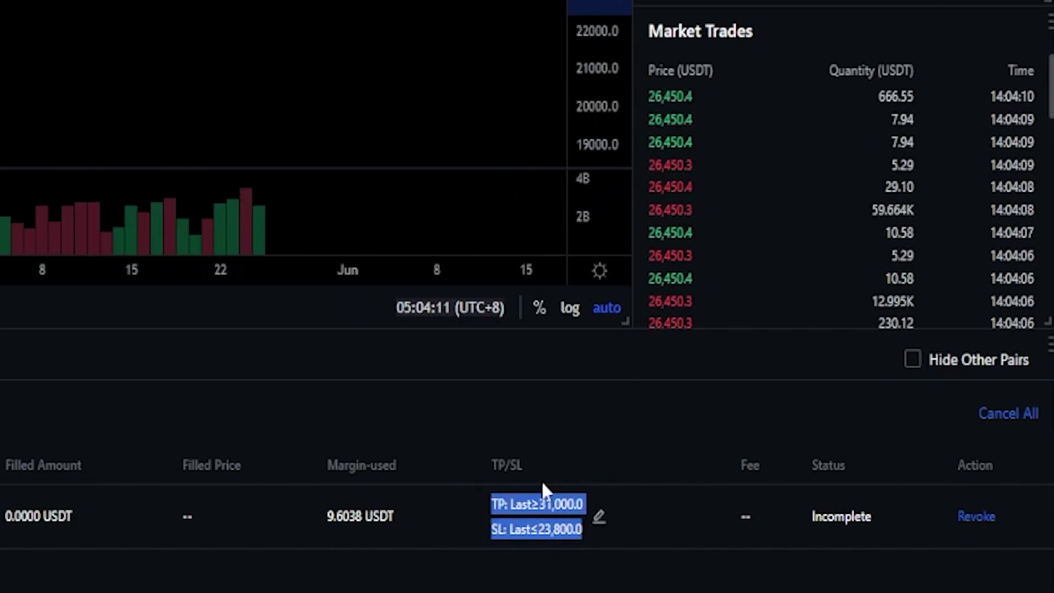
{"action": "left_click", "coordinate": [565, 550]}
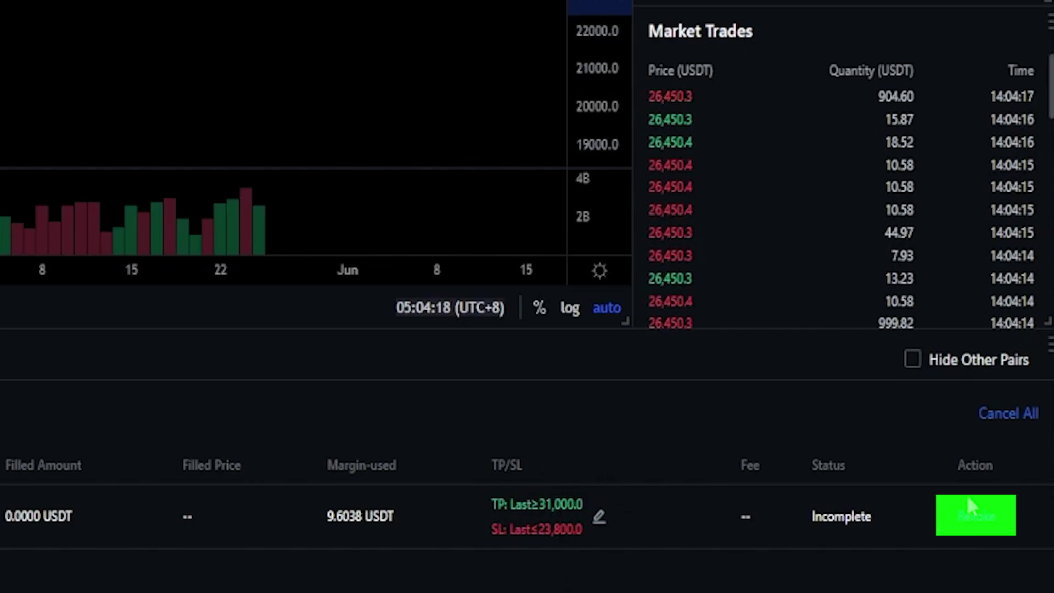
{"action": "left_click", "coordinate": [970, 521]}
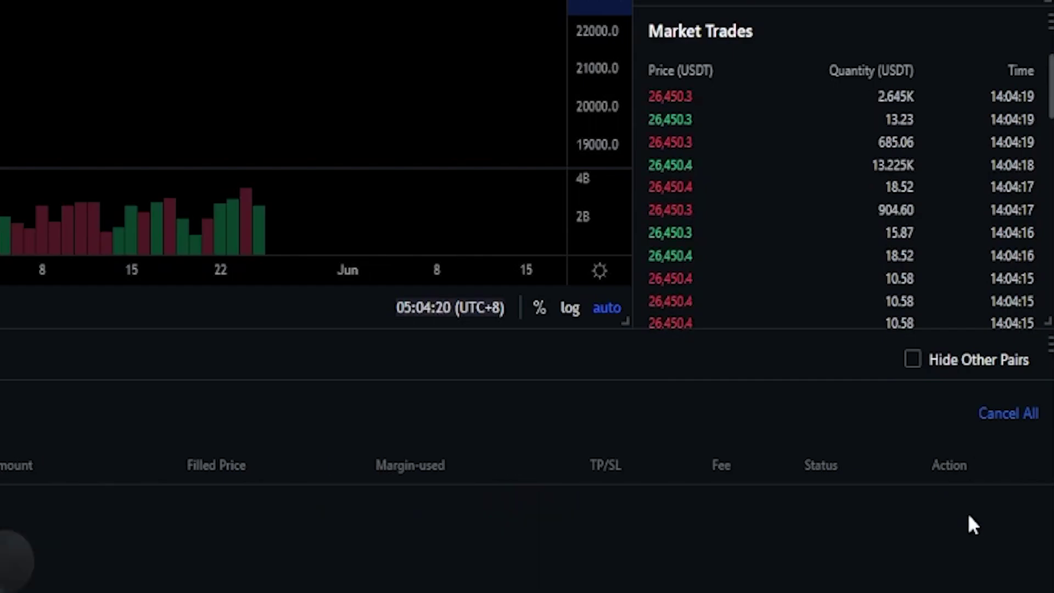